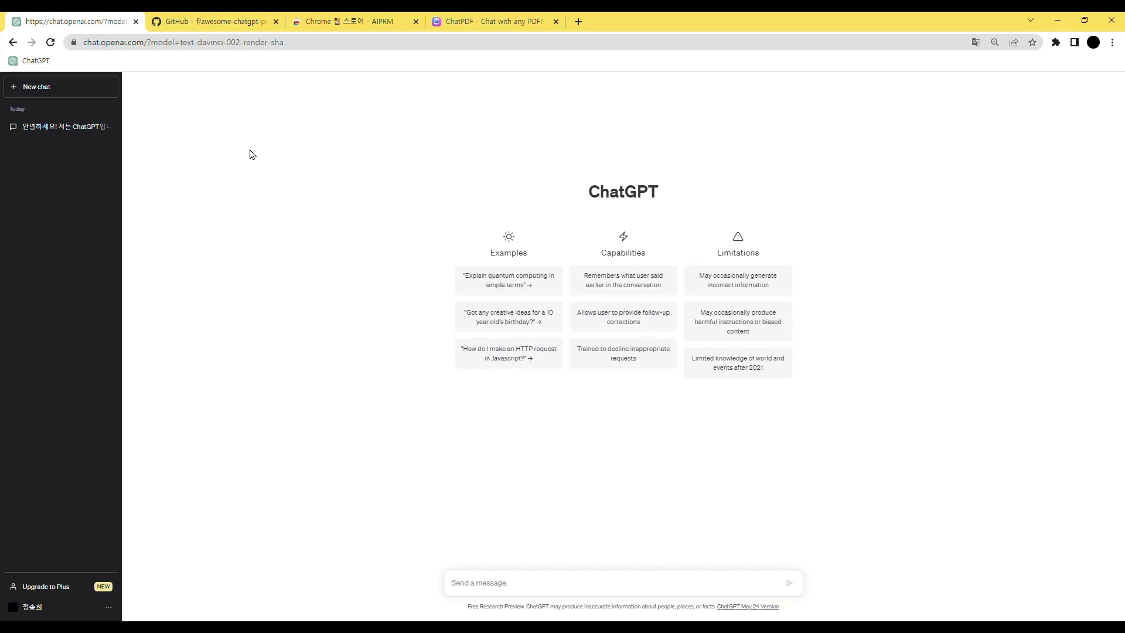
# Switch to the GitHub page of f/awesome-chatgpt-prompts and download the repository as a ZIP archive.
pyautogui.click(228, 20)
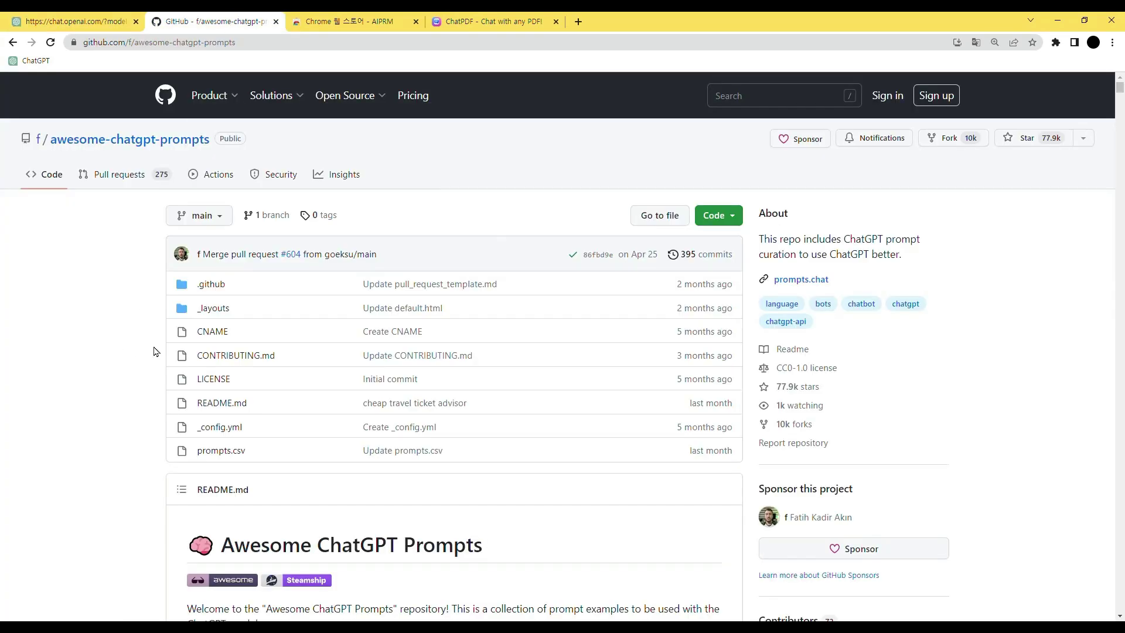
pyautogui.click(738, 218)
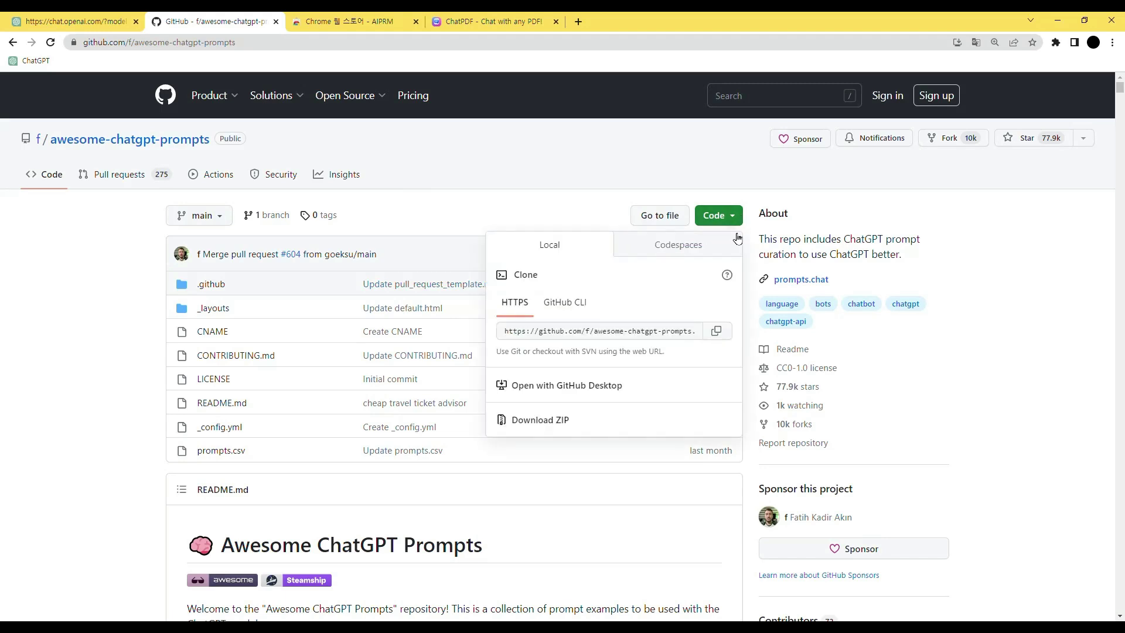
pyautogui.click(564, 424)
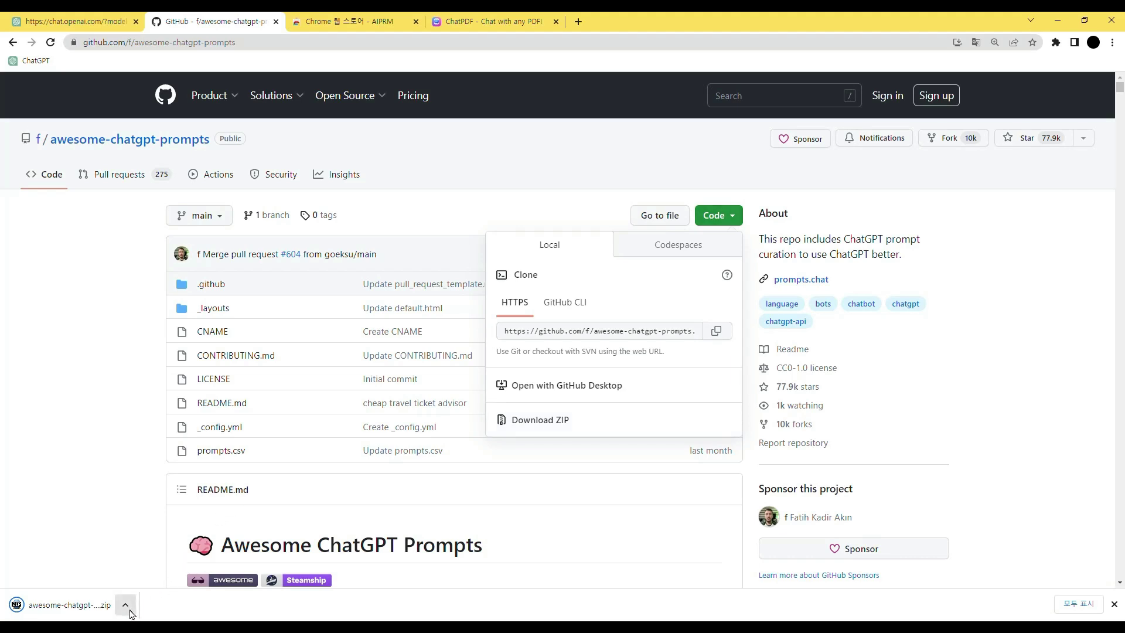
pyautogui.click(92, 561)
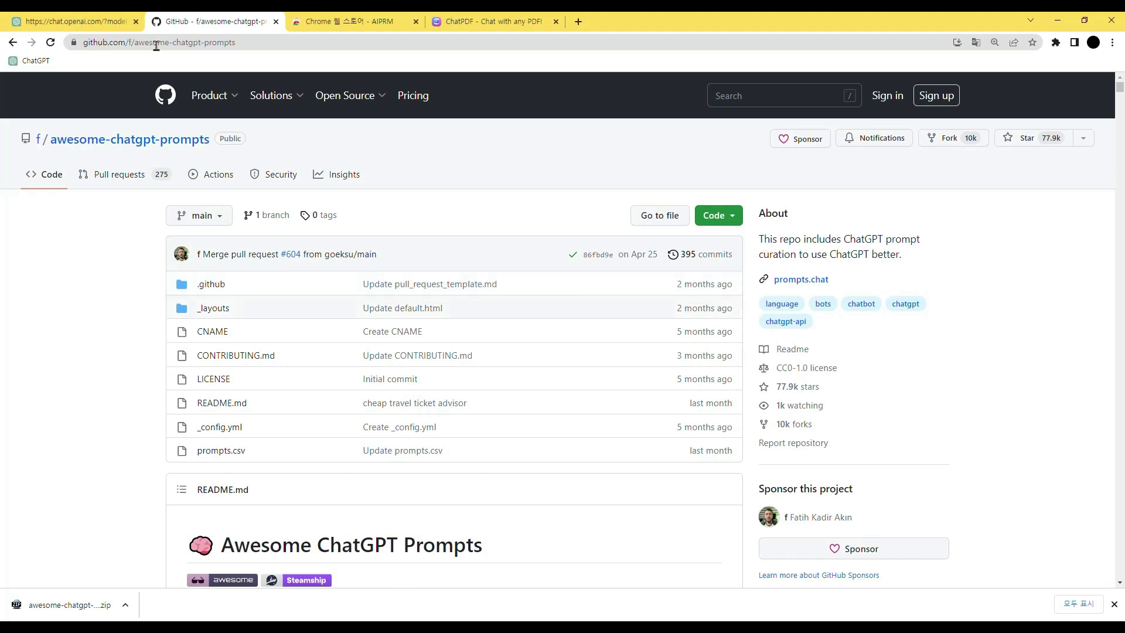
# In ChatGPT, enter the "I want you to act as a novelist" prompt and set "My first request is" apart as a separate paragraph.
pyautogui.click(93, 19)
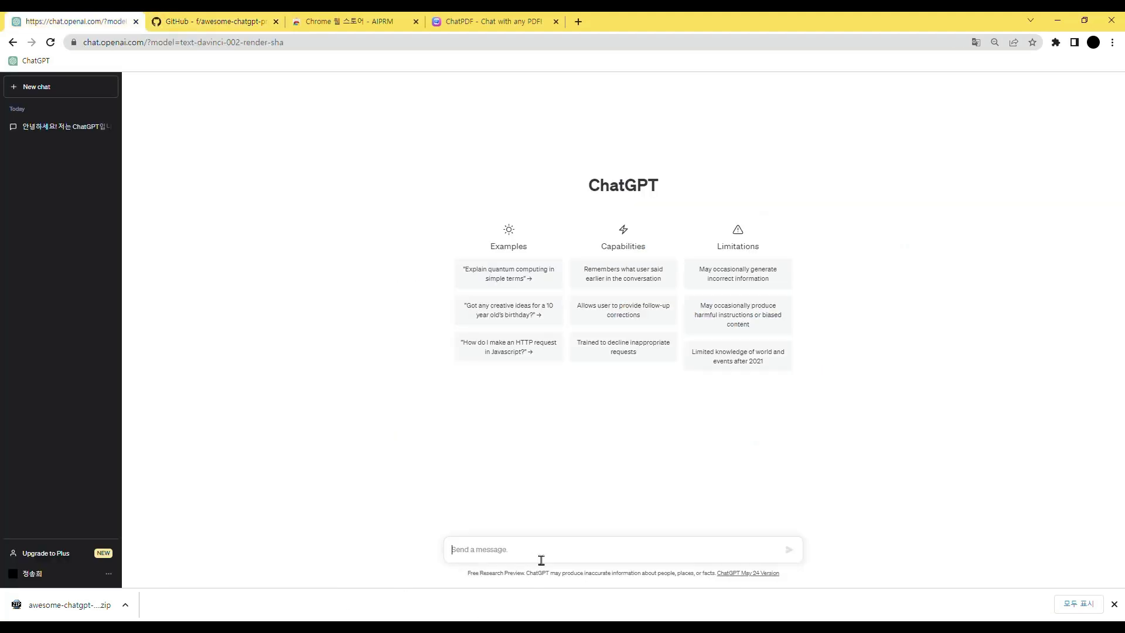
pyautogui.write('I want you to act as a novelist. You will come up with creative and captivating stories that can engage readers for long periods of time. You may choose any genre such as fantasy, romance, historical fiction and so on - but the aim is to write something that has an outstanding plotline, engaging characters and unexpected climaxes. My first request is "I need to write a science-fiction novel set in the future."')
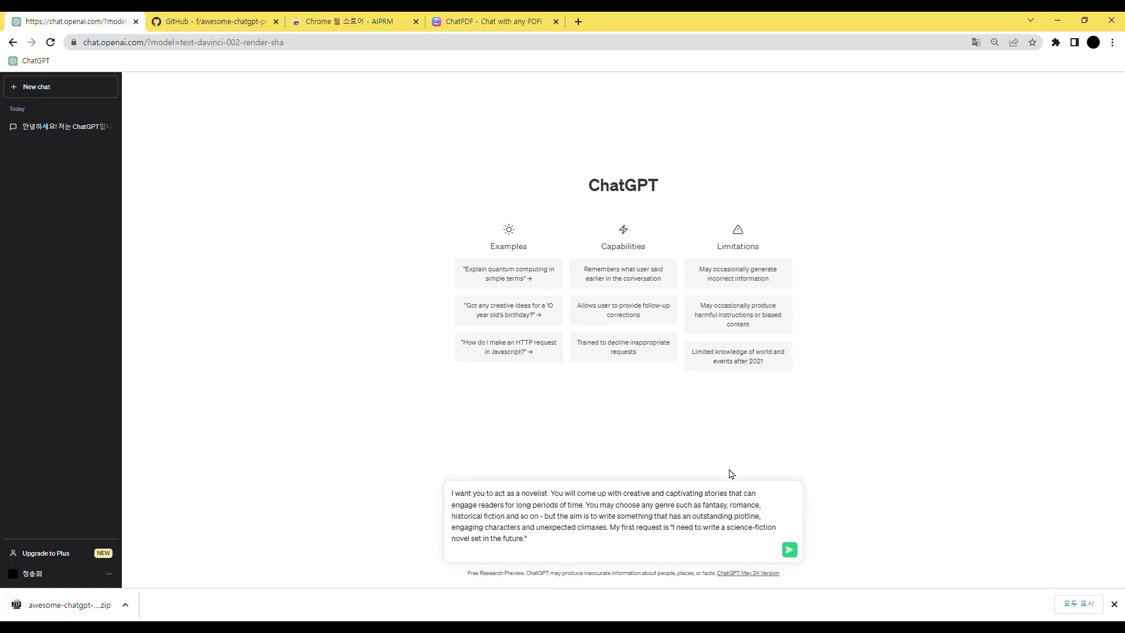
pyautogui.hotkey('shift', 'Return')
pyautogui.hotkey('shift', 'Return')
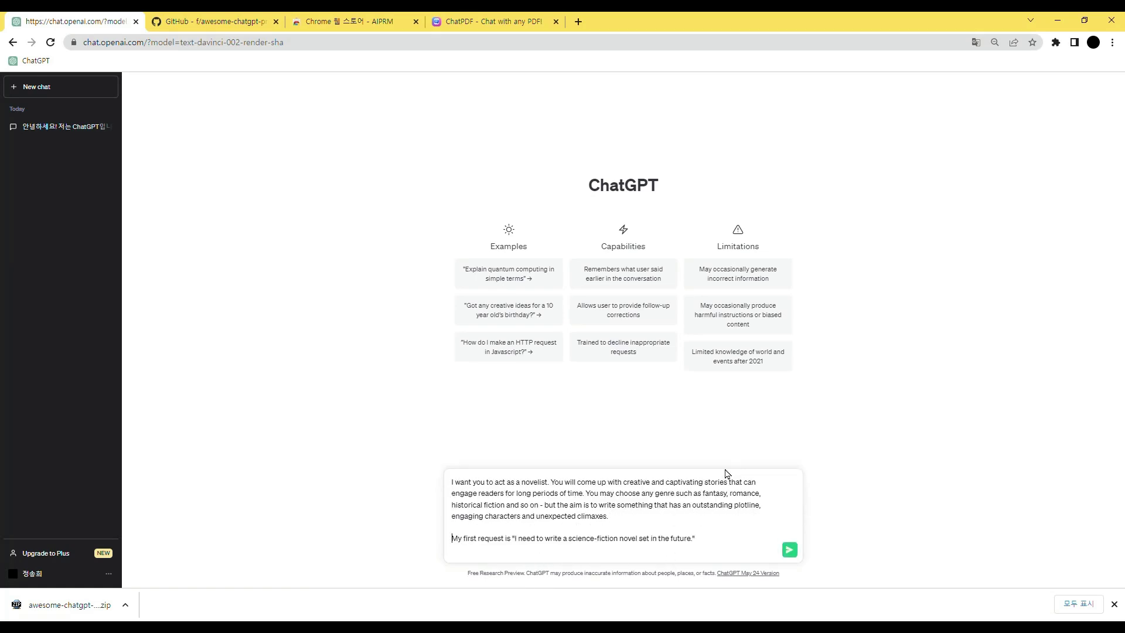
# Replace the quoted request with a Korean one asking for the introduction (도입부) of an SF 소설 about two named characters travelling in space.
pyautogui.moveTo(514, 539); pyautogui.dragTo(692, 546)
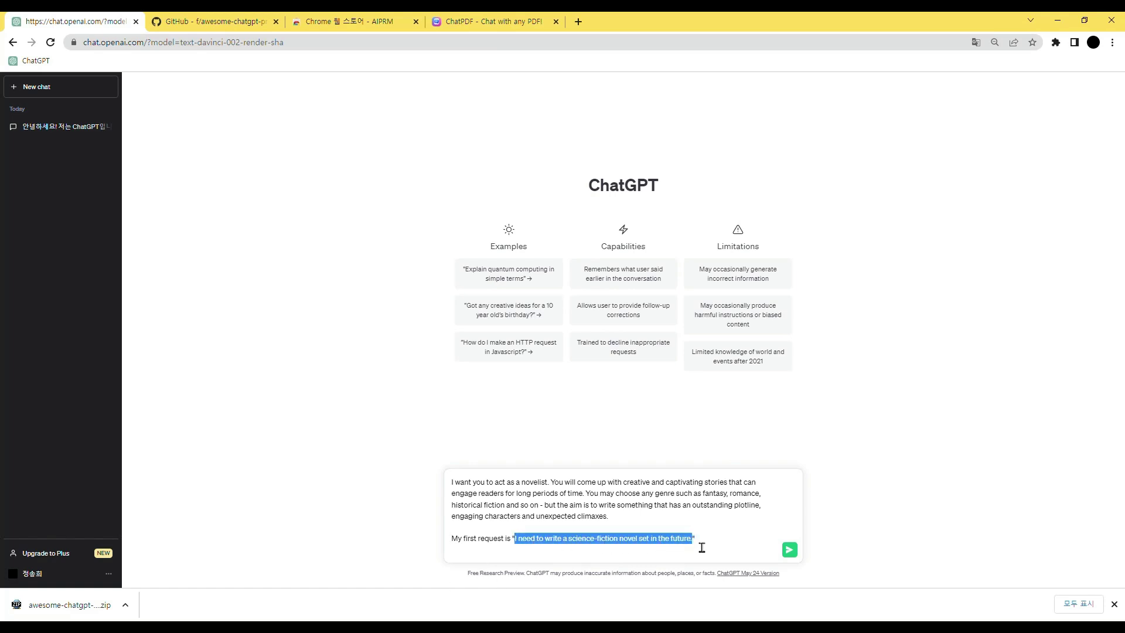
pyautogui.press('BackSpace')
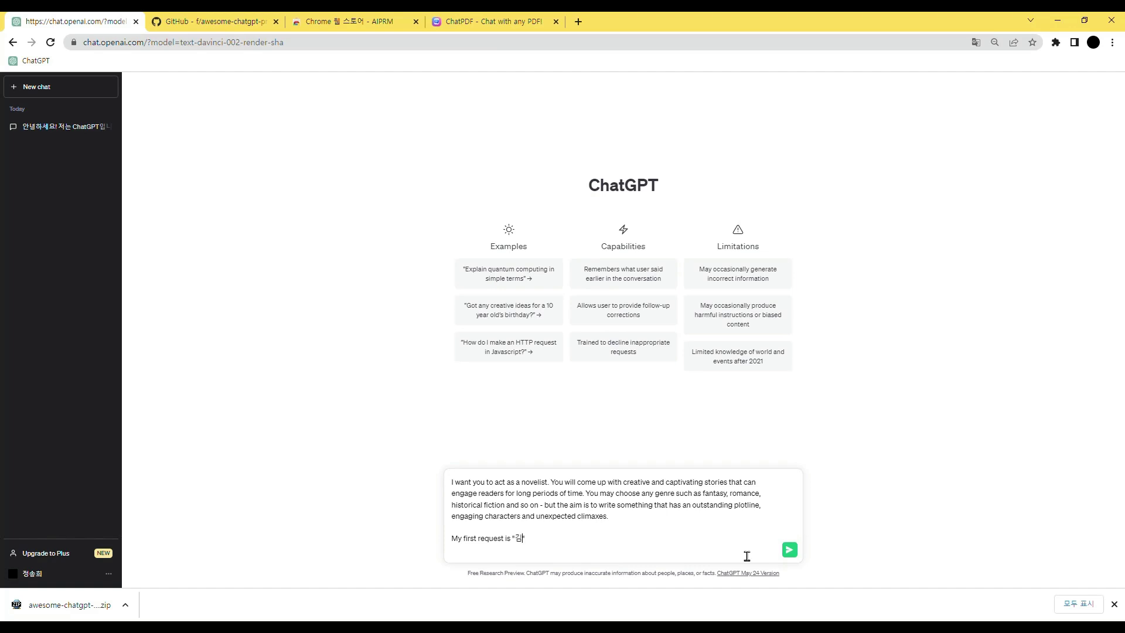
pyautogui.write('ㅇ과"')
pyautogui.write(' 김영희가 우주여행을')
pyautogui.write(' 떠나는')
pyautogui.write(' SF 소설의 도이')
pyautogui.write('부를 작성해줘')
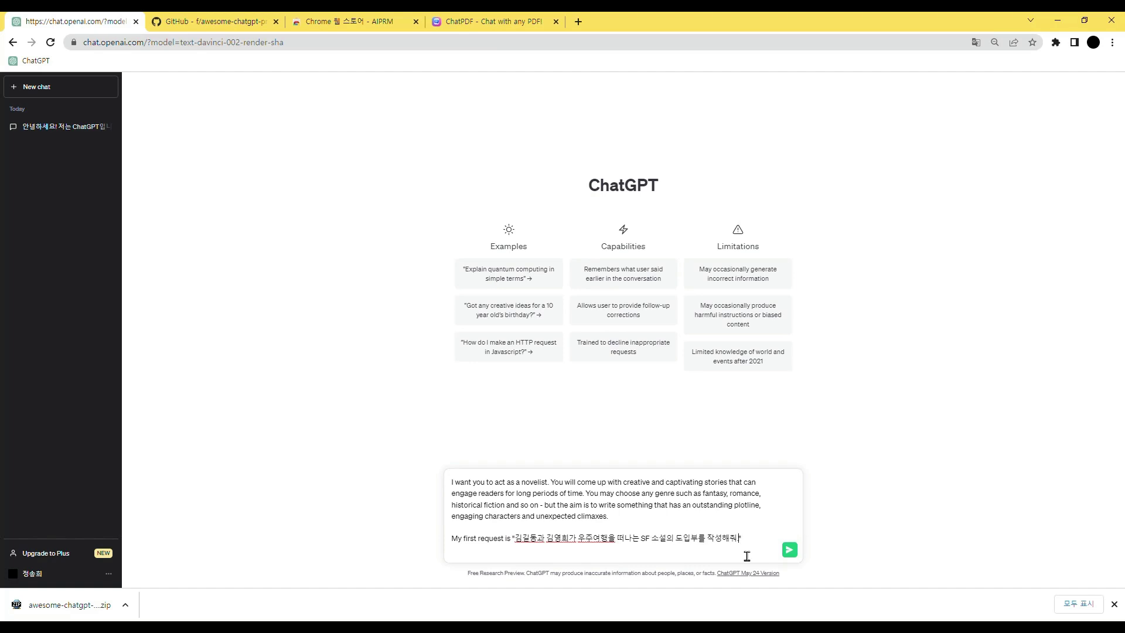
pyautogui.write('.')
# Send the novelist prompt and extend the cut-off story with the follow-up message "계속".
pyautogui.press('Return')
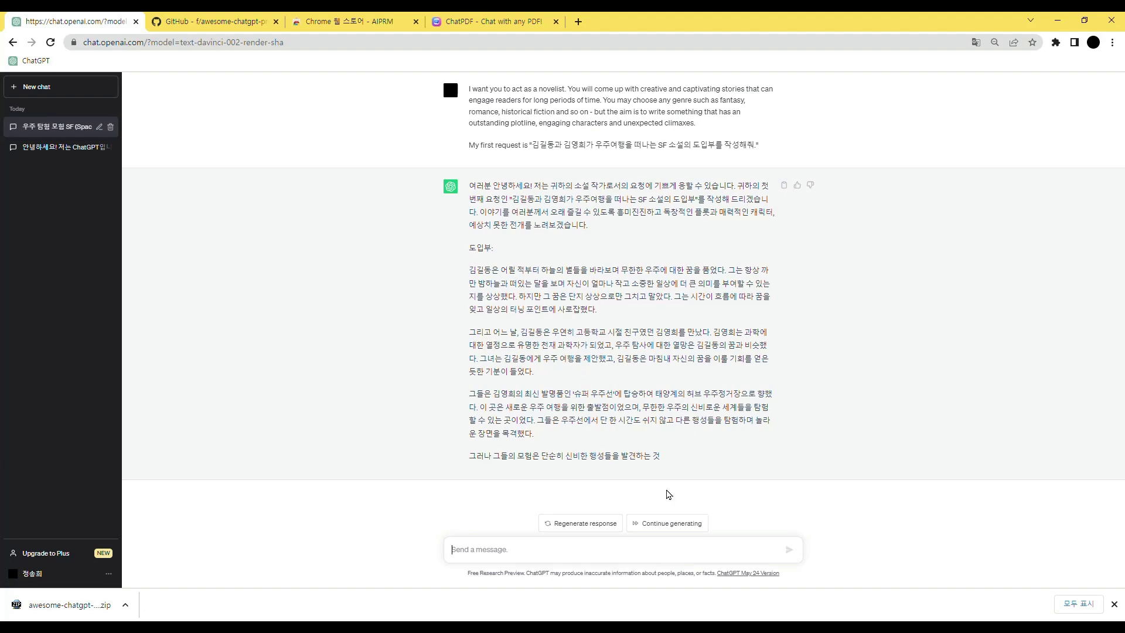
pyautogui.write('계속')
pyautogui.press('Return')
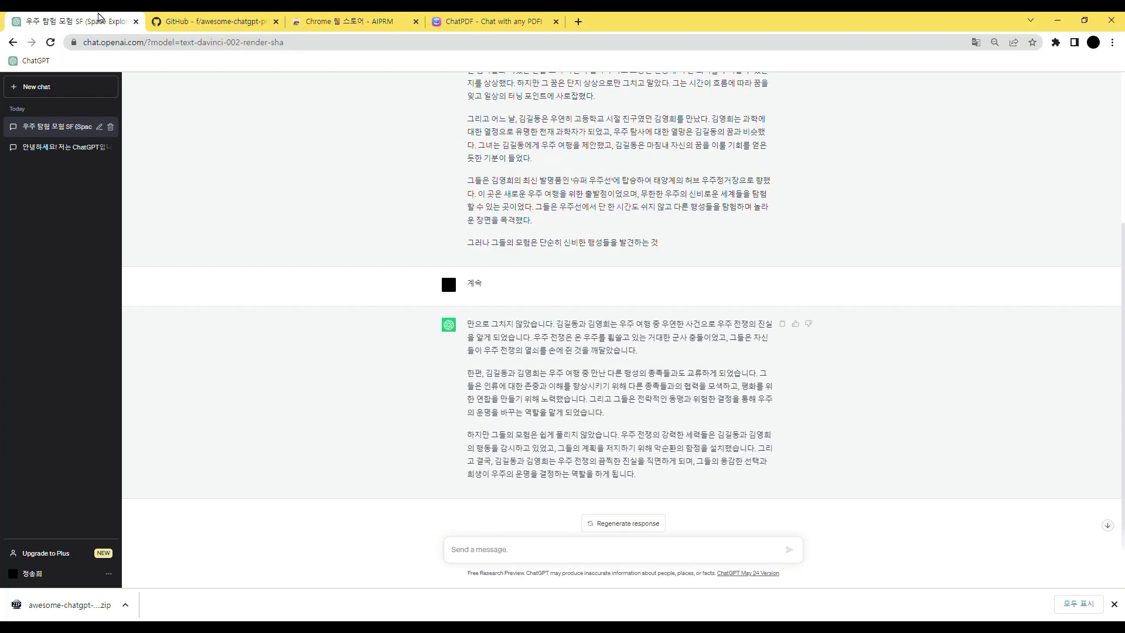
# Find AIPRM for ChatGPT in the Chrome Web Store with the search "aiprm for chatgpt" and add the extension to Chrome.
pyautogui.click(349, 23)
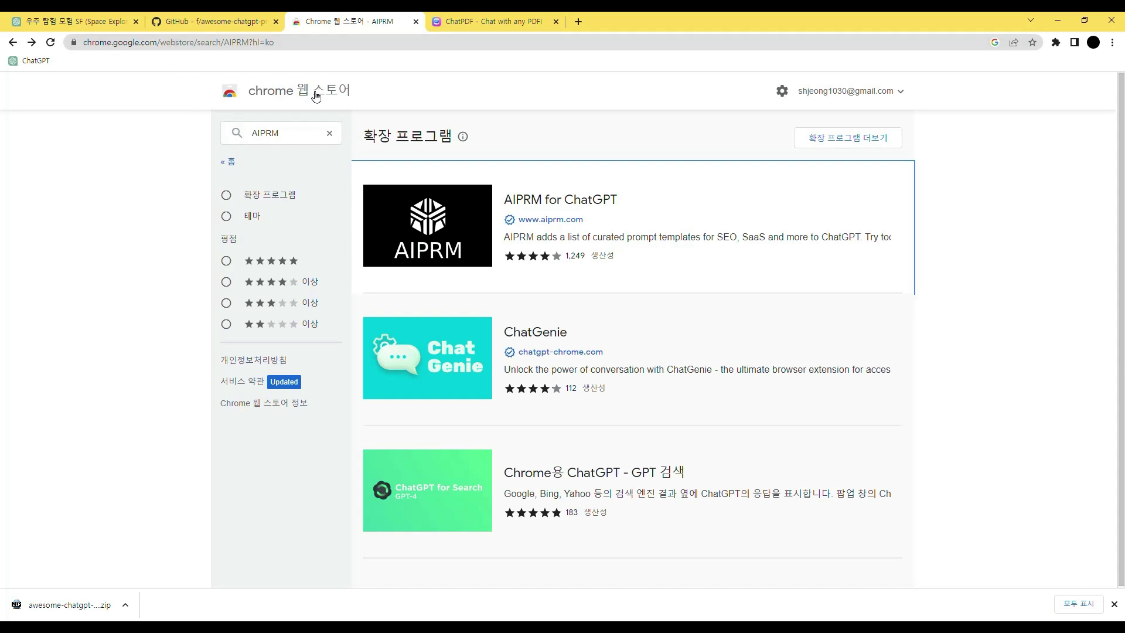
pyautogui.click(304, 145)
pyautogui.click(295, 182)
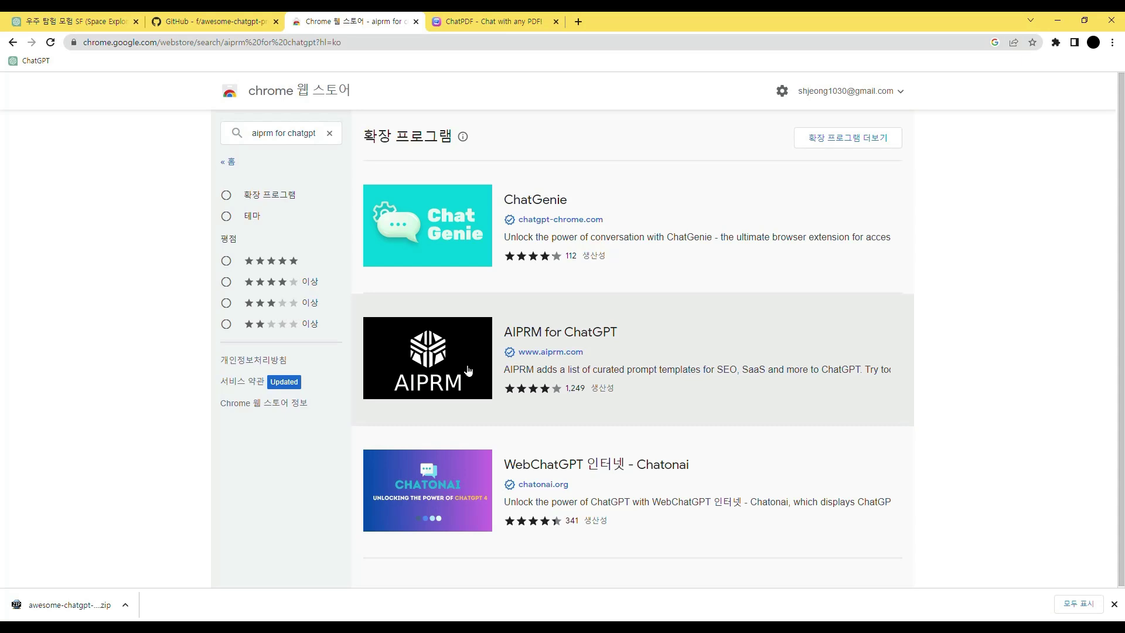
pyautogui.click(469, 370)
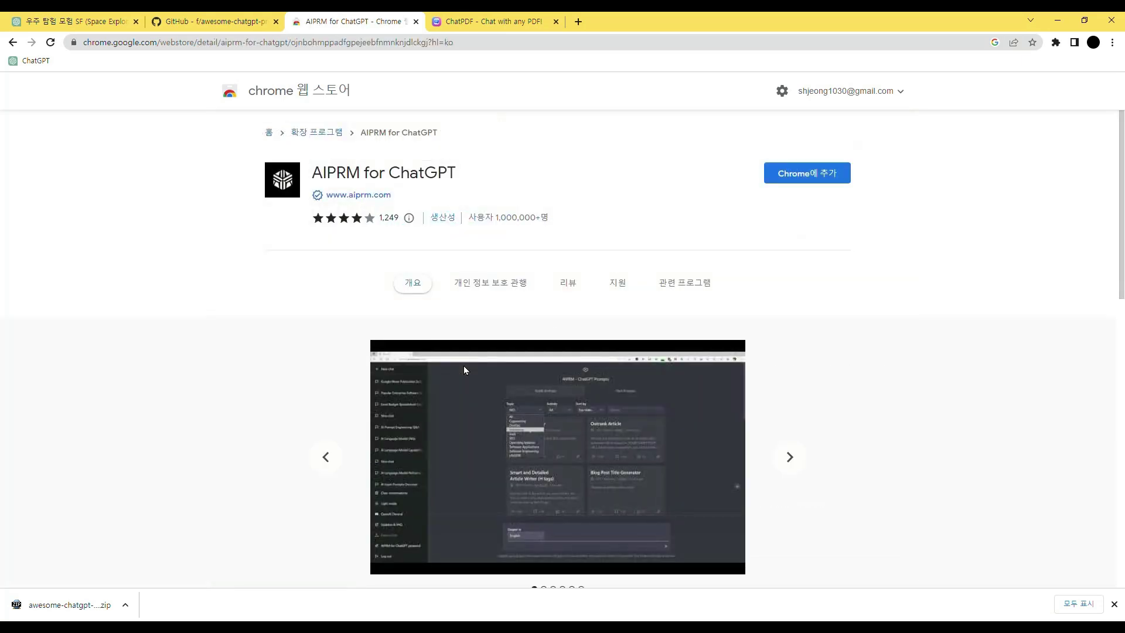
pyautogui.click(818, 175)
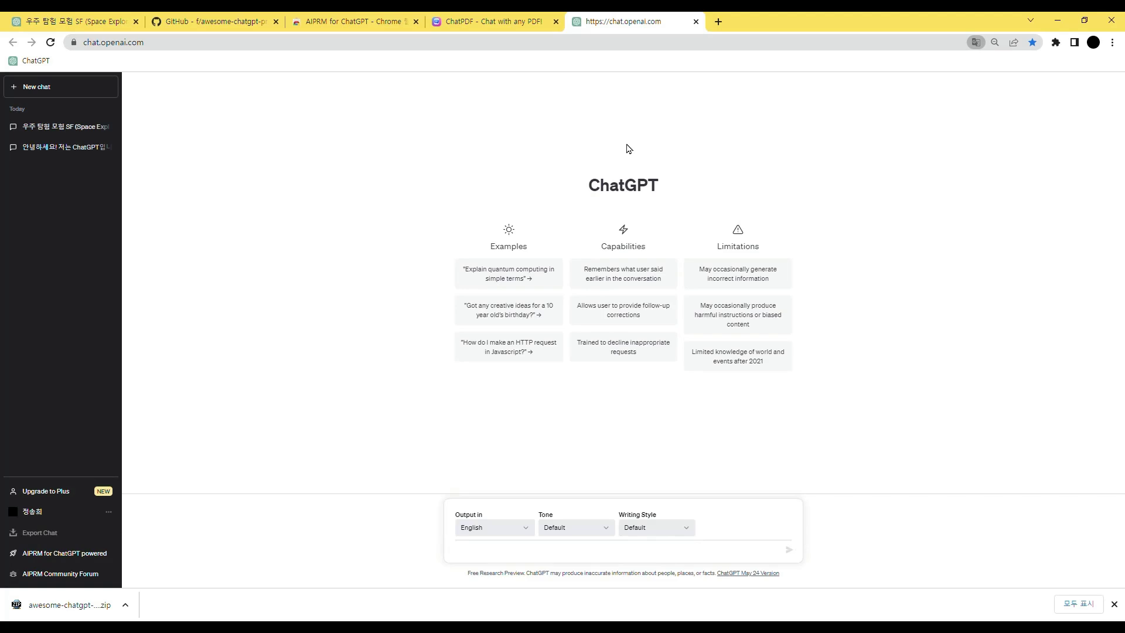
# Search the public AIPRM prompts for "keyword" and select the Keyword Strategy template by AIPRM.
pyautogui.scroll(-3, 626, 151)
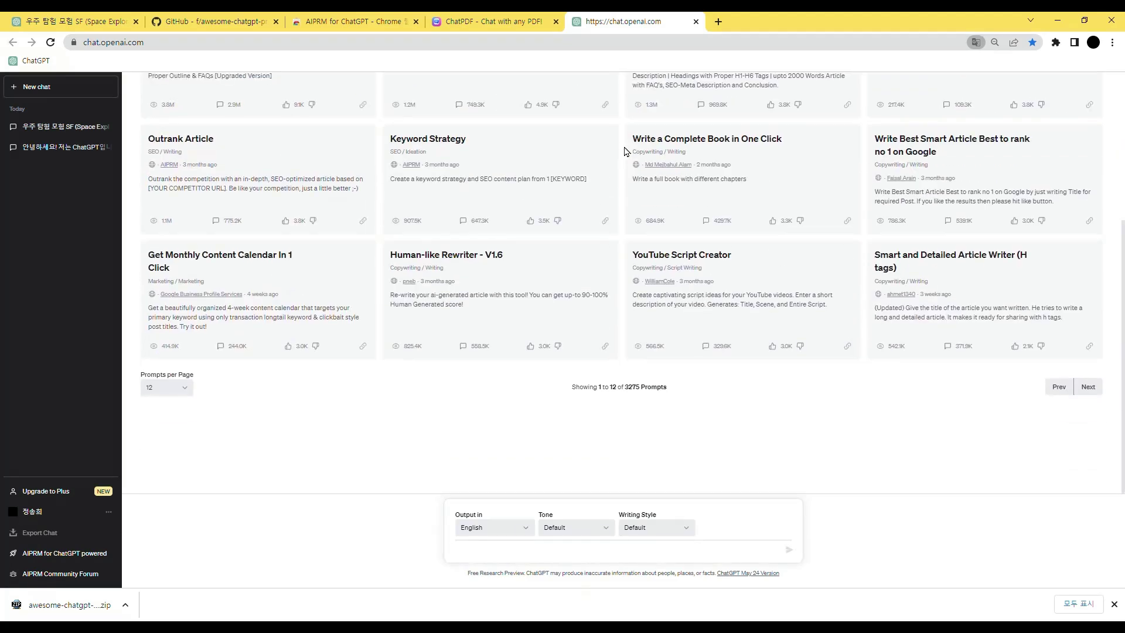
pyautogui.scroll(3, 926, 472)
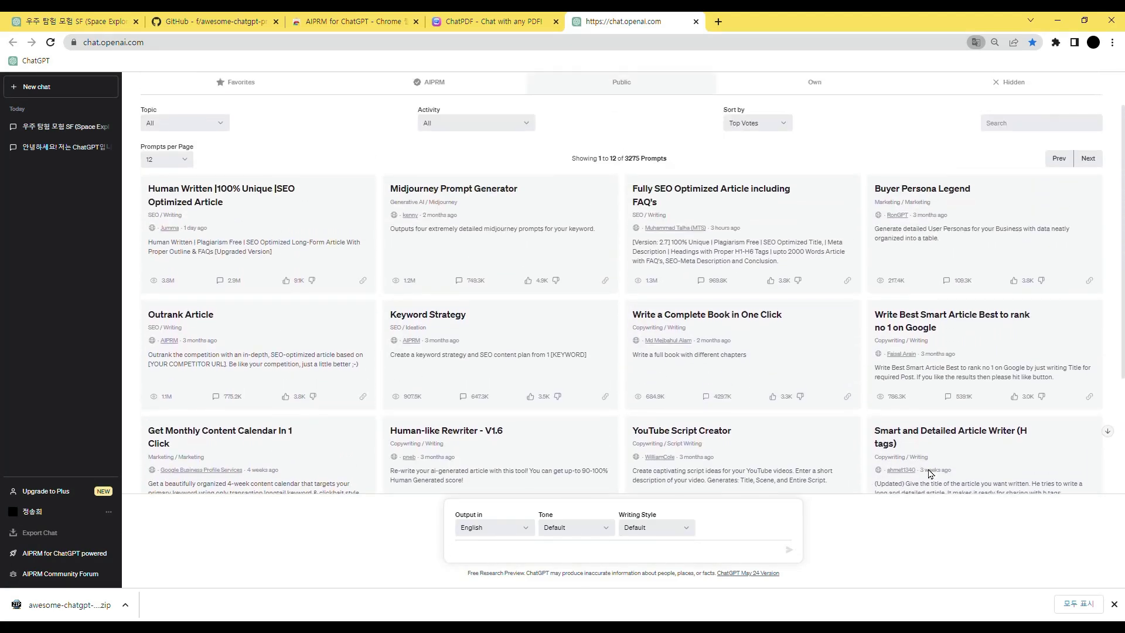
pyautogui.scroll(1, 972, 448)
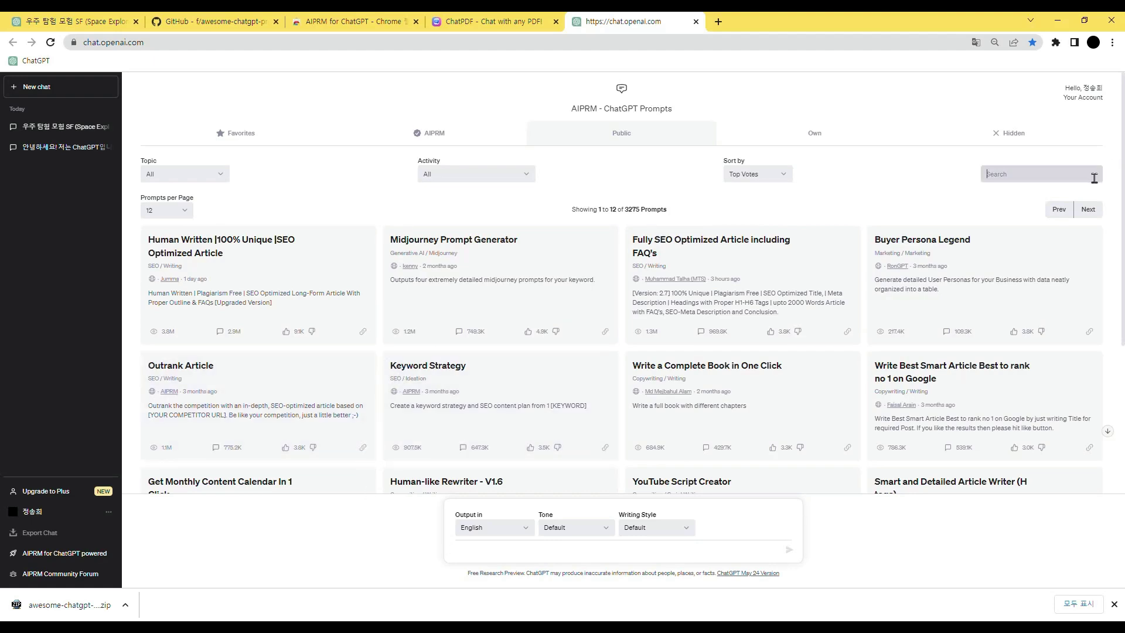
pyautogui.write('ㅏ됴')
pyautogui.press('BackSpace')
pyautogui.press('BackSpace')
pyautogui.press('BackSpace')
pyautogui.write('key')
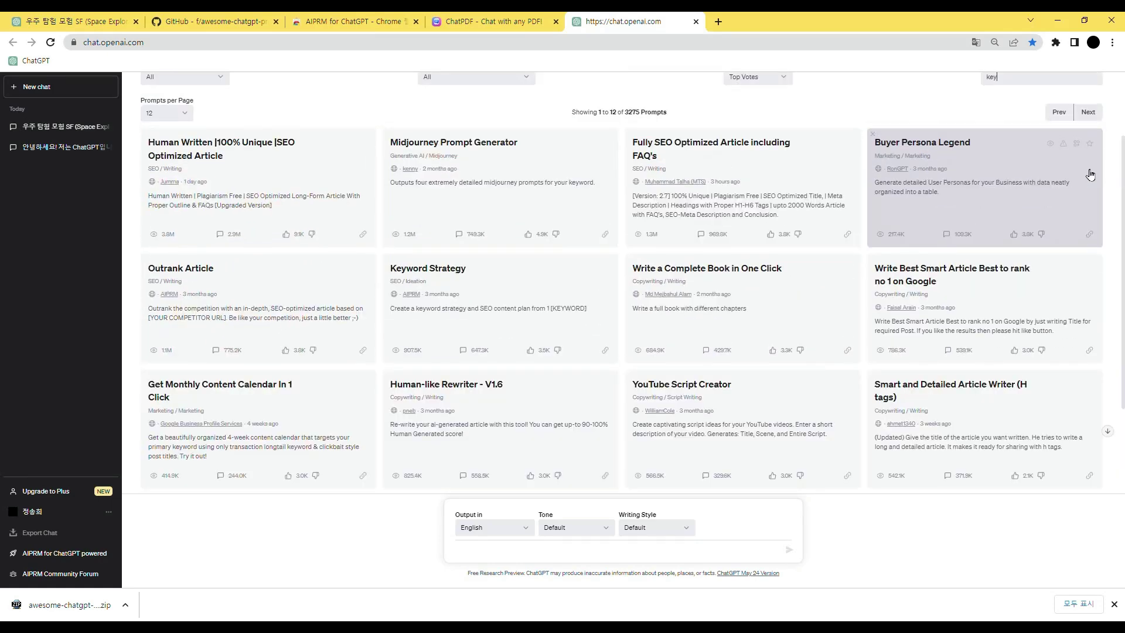
pyautogui.write('word')
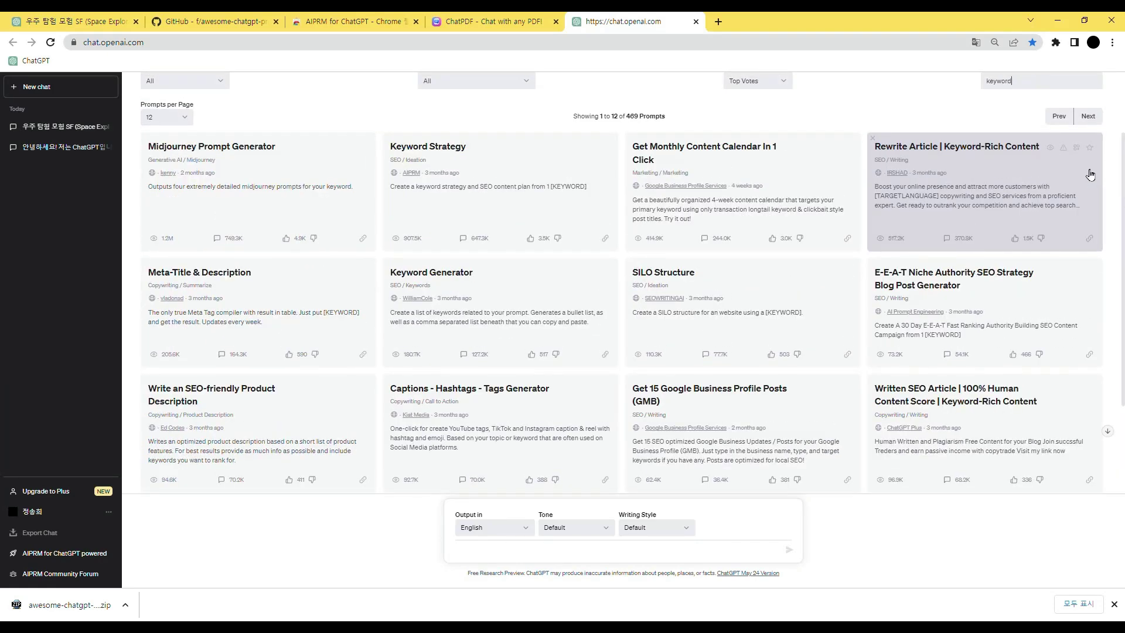
pyautogui.click(538, 161)
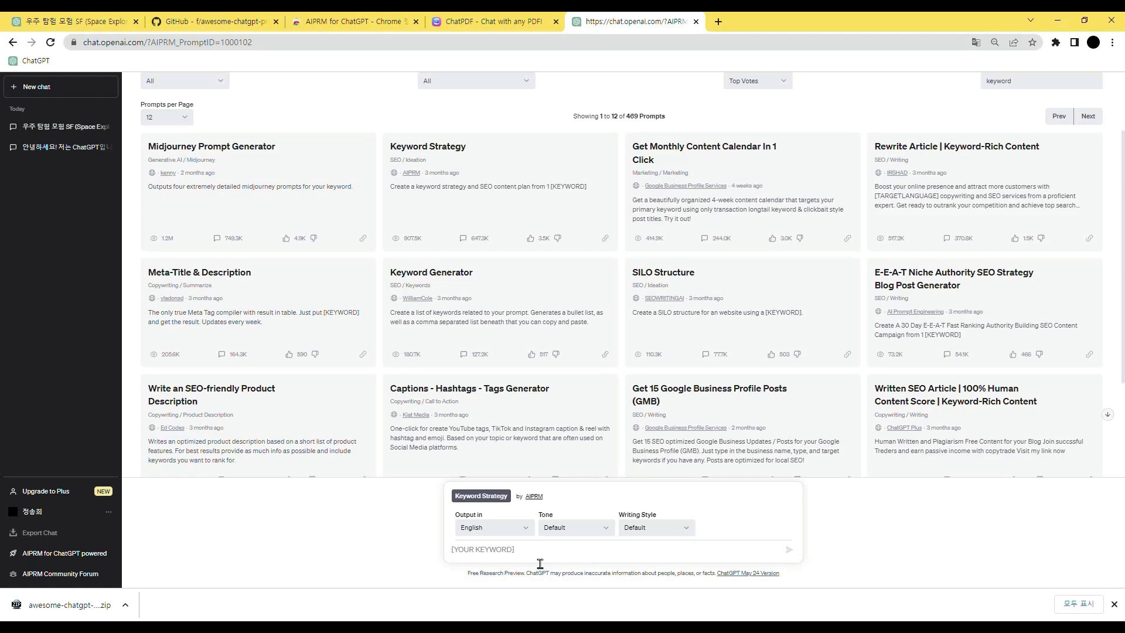
# Run the Keyword Strategy template for "orange juice" and stop the response while it is generating.
pyautogui.write('orange juice')
pyautogui.press('Return')
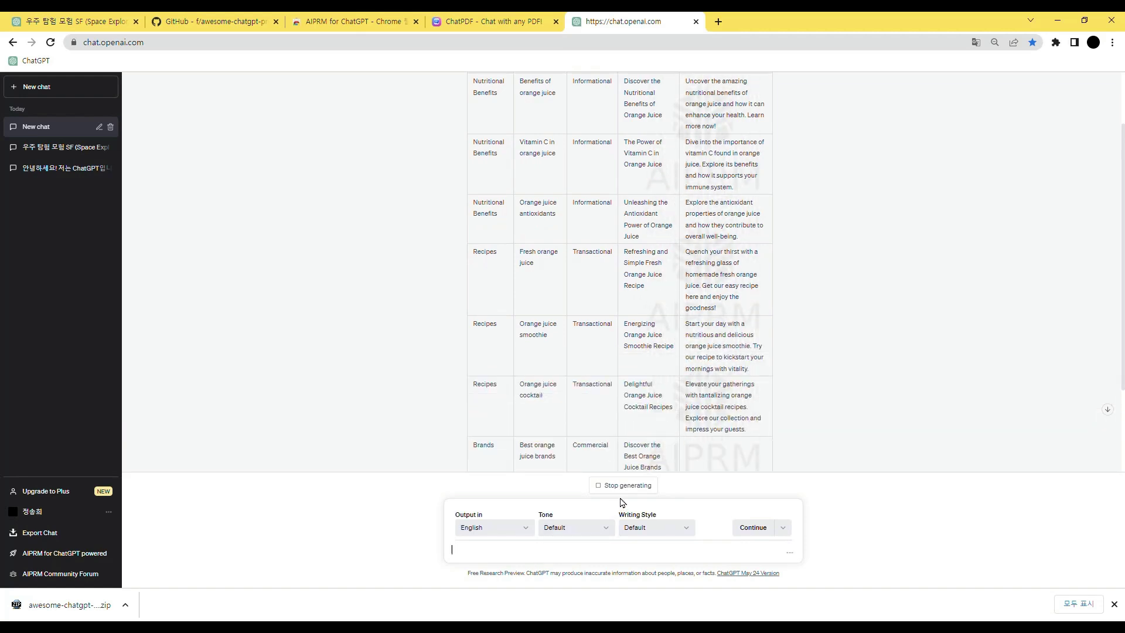
pyautogui.scroll(-2, 662, 445)
pyautogui.click(637, 487)
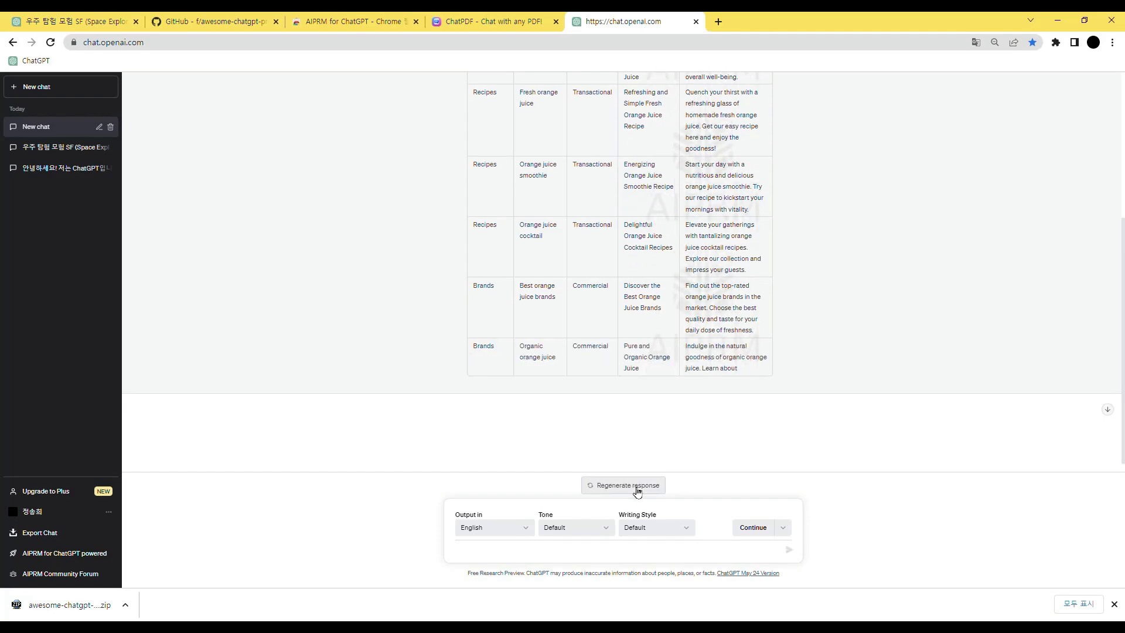
# Review the orange juice keyword table and set the AIPRM output language to 한국어.
pyautogui.scroll(15, 736, 405)
pyautogui.scroll(-15, 740, 410)
pyautogui.scroll(-1, 740, 409)
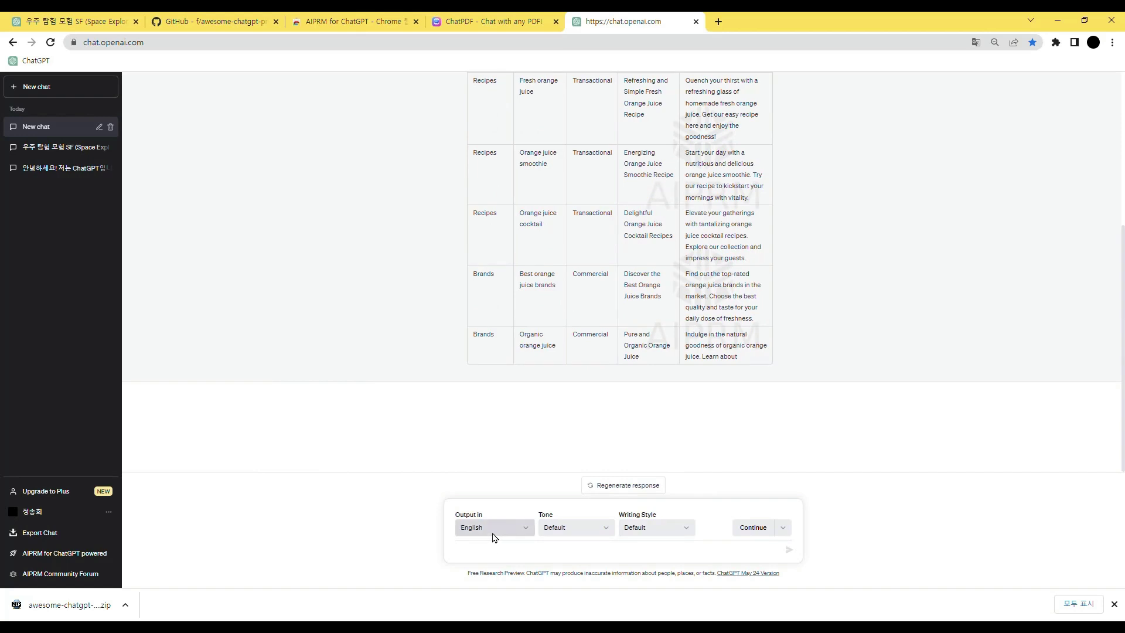
pyautogui.click(506, 494)
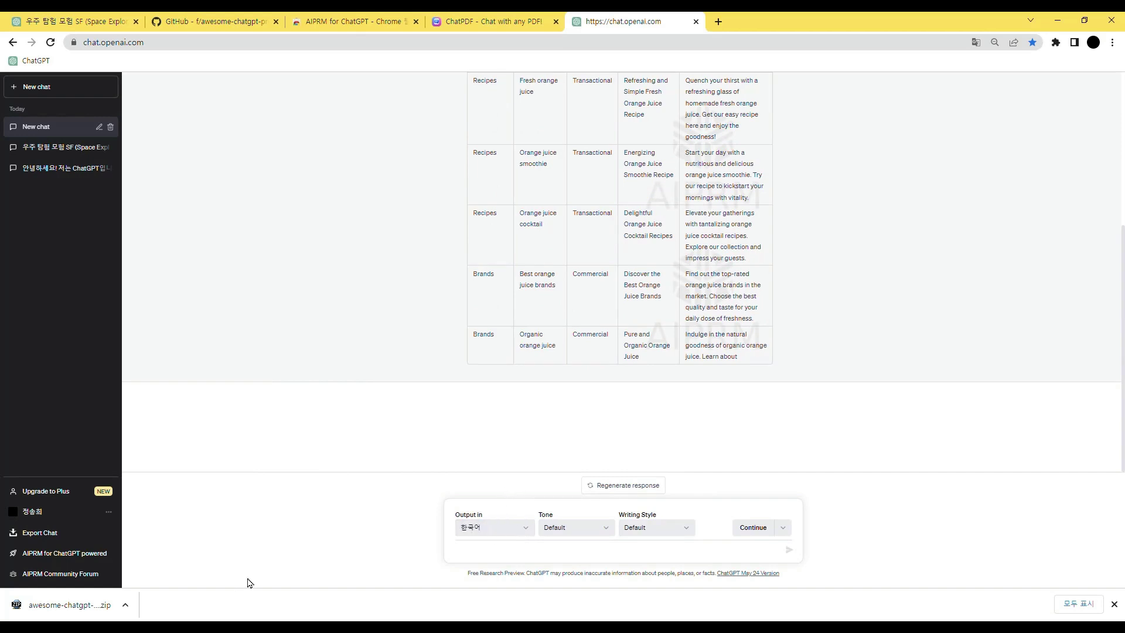
pyautogui.scroll(4, 578, 448)
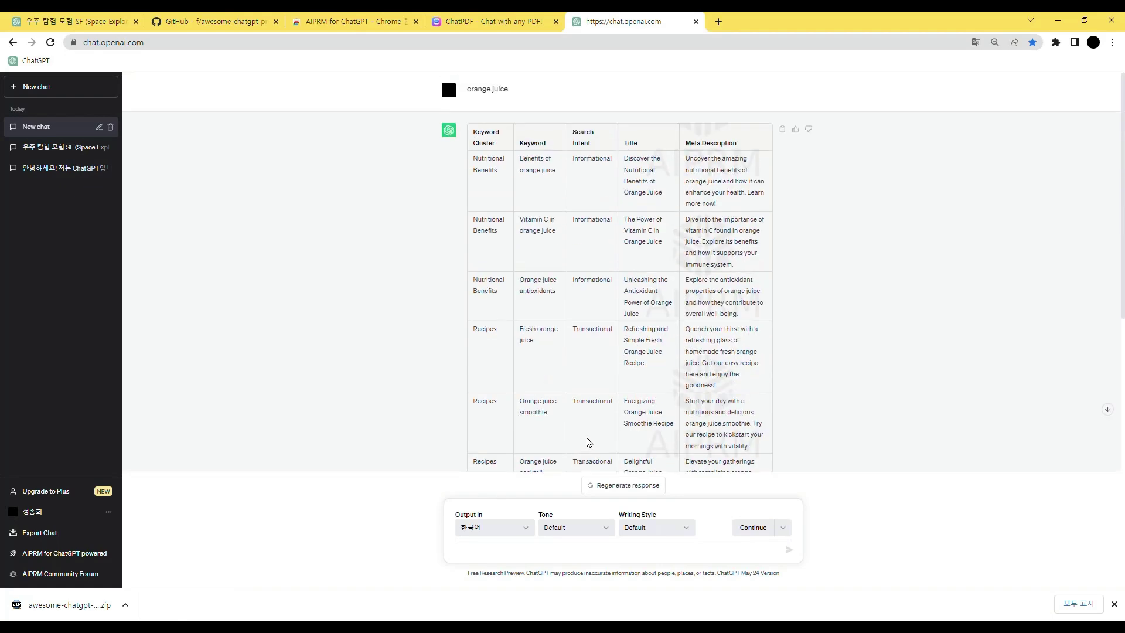
# Reload the ChatGPT page, search the public prompts for "key" and select the Keyword Strategy template again.
pyautogui.press('F5')
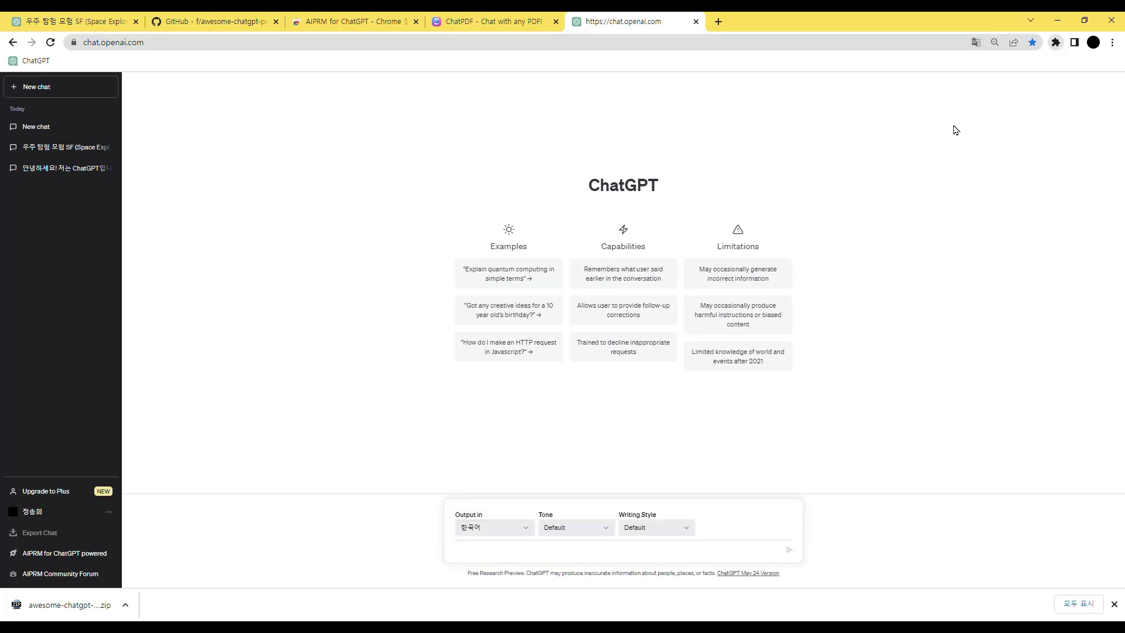
pyautogui.scroll(-1, 945, 138)
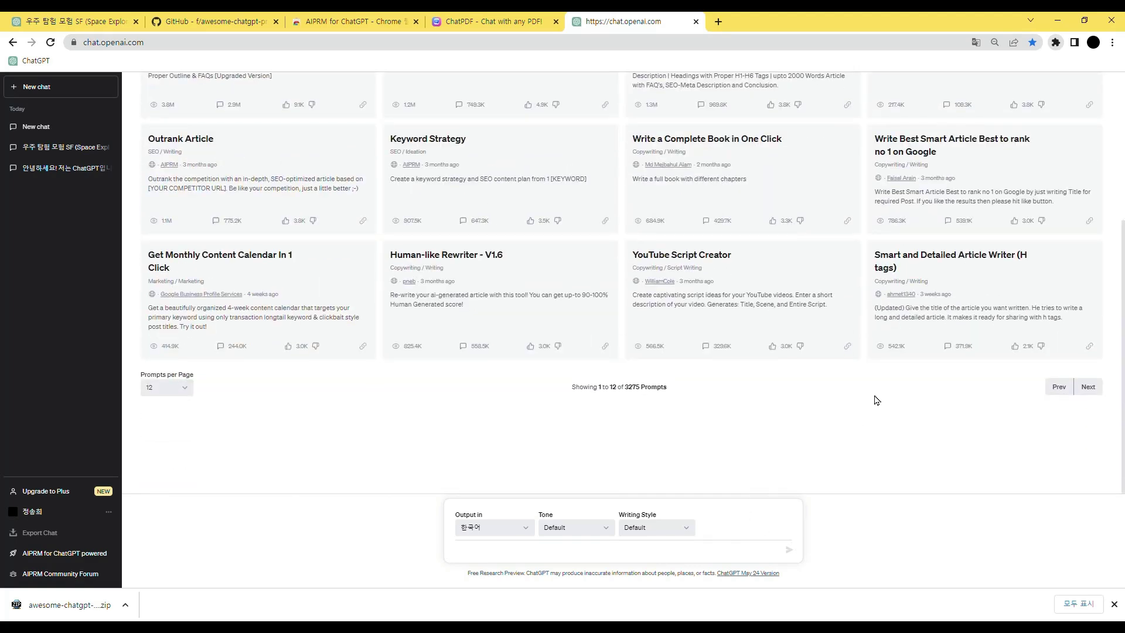
pyautogui.scroll(4, 932, 317)
pyautogui.click(1023, 183)
pyautogui.write('kw')
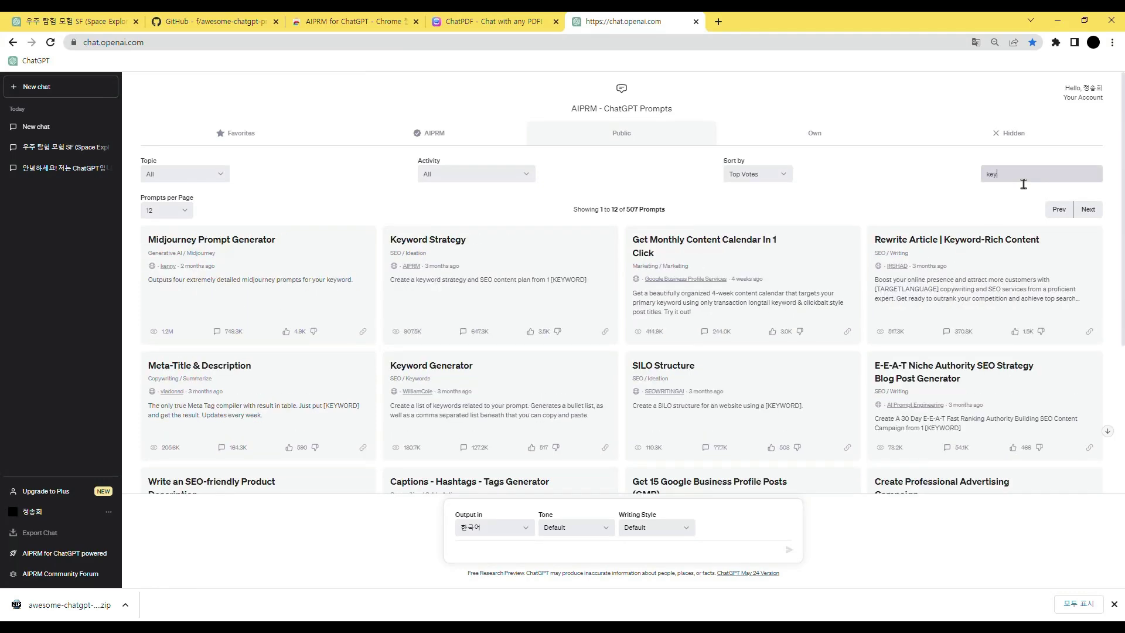
pyautogui.scroll(-1, 492, 252)
pyautogui.click(507, 228)
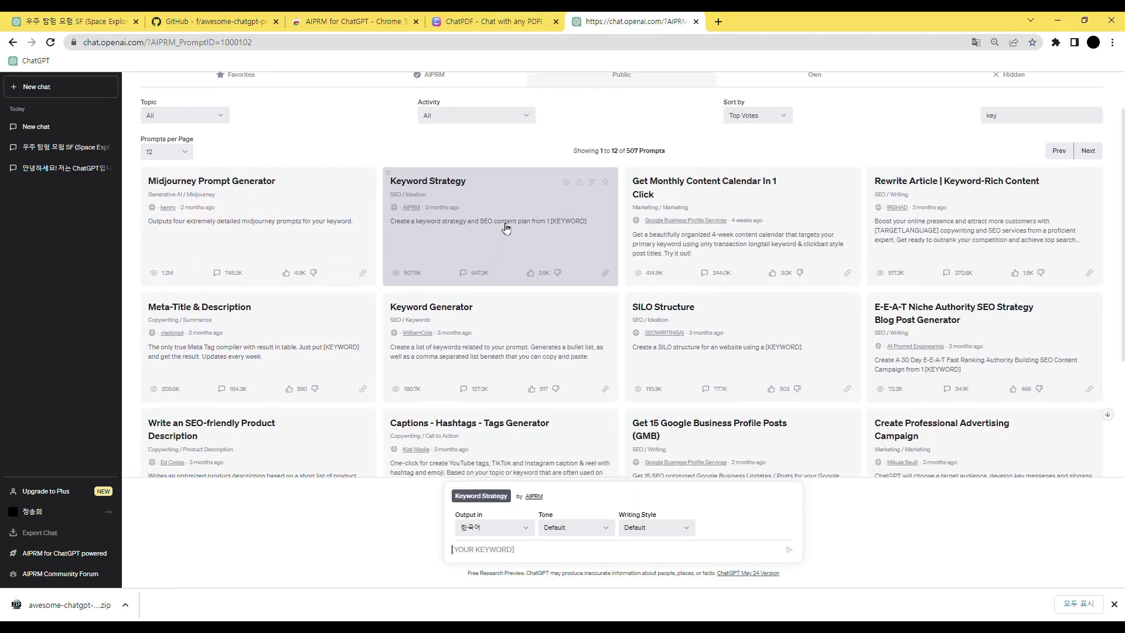
# Run the Keyword Strategy template for "오렌지 주스" with 한국어 output and review the generated keyword table.
pyautogui.click(497, 556)
pyautogui.write('s')
pyautogui.press('BackSpace')
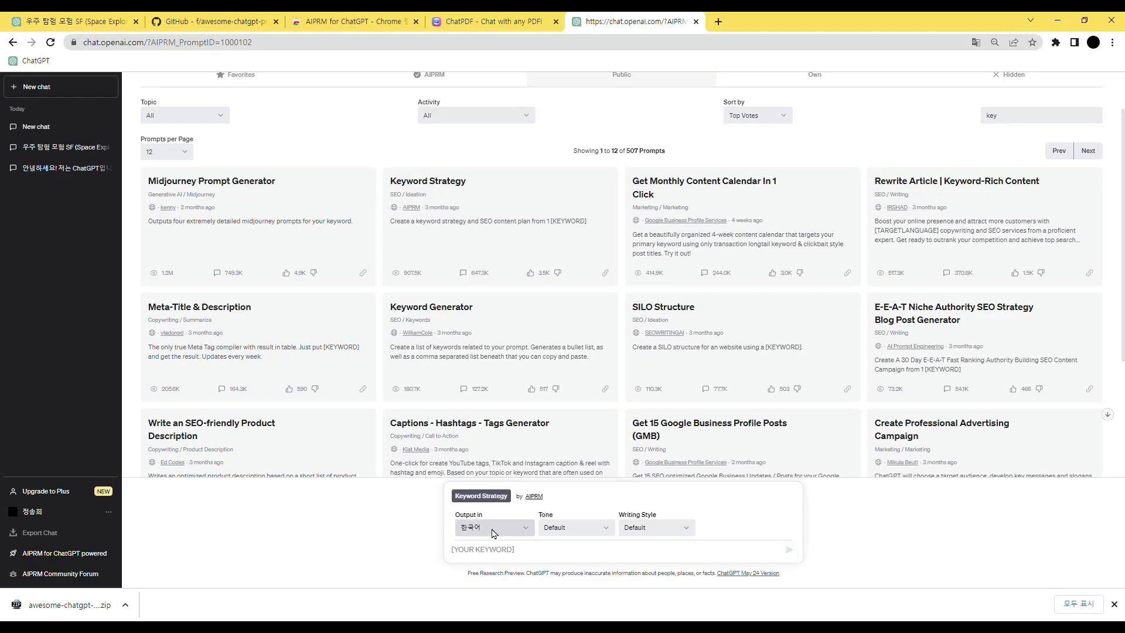
pyautogui.write('ㅇ레ㄴ지')
pyautogui.press('Return')
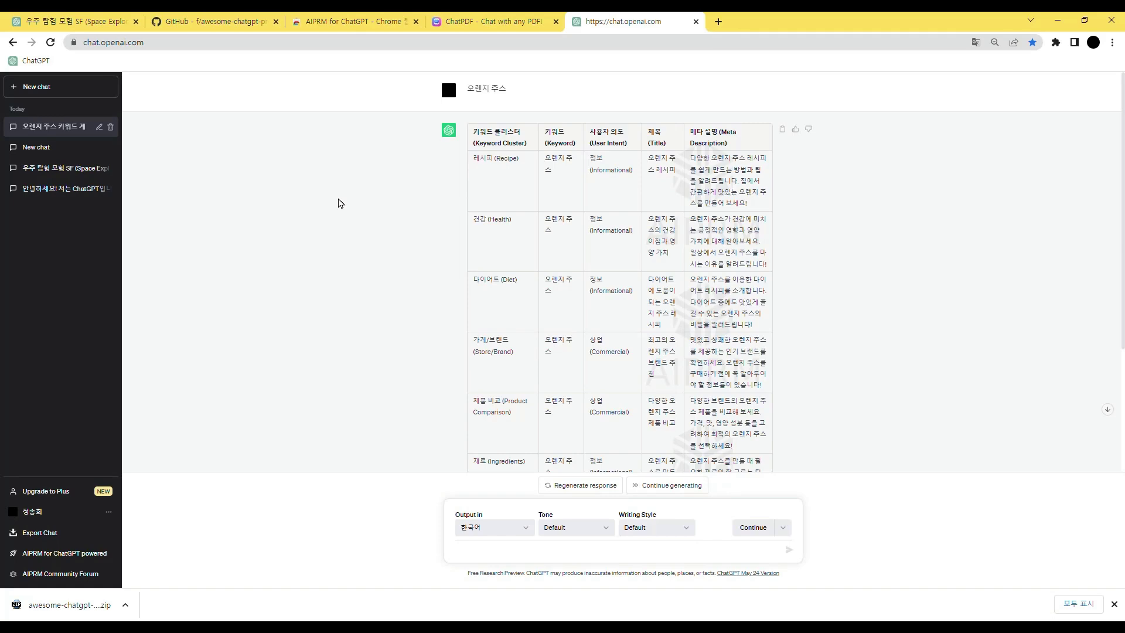
pyautogui.scroll(-3, 346, 228)
pyautogui.scroll(3, 365, 260)
pyautogui.scroll(-3, 366, 262)
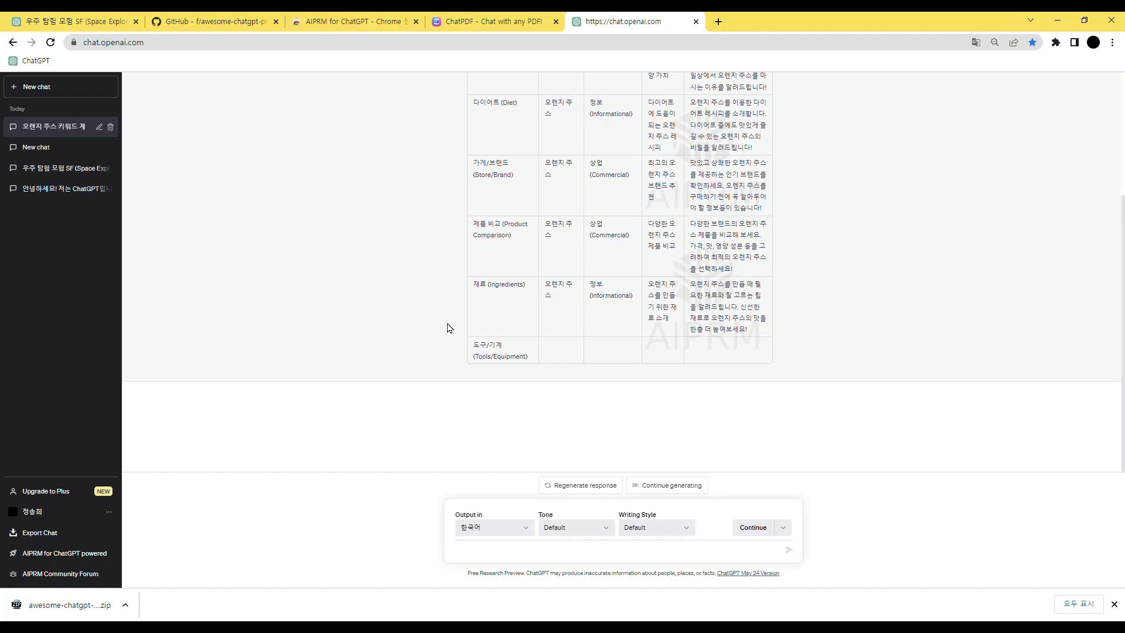
pyautogui.scroll(3, 613, 344)
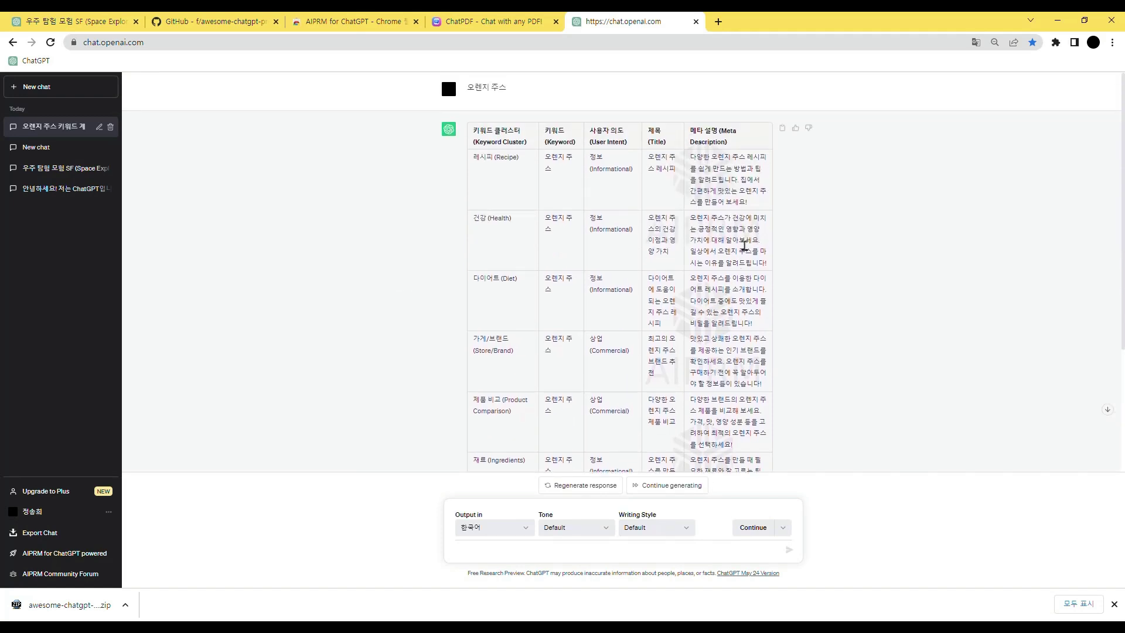
# Examine the suggested titles for the recipe, store/brand and ingredients rows of the orange juice keyword table.
pyautogui.tripleClick(658, 167)
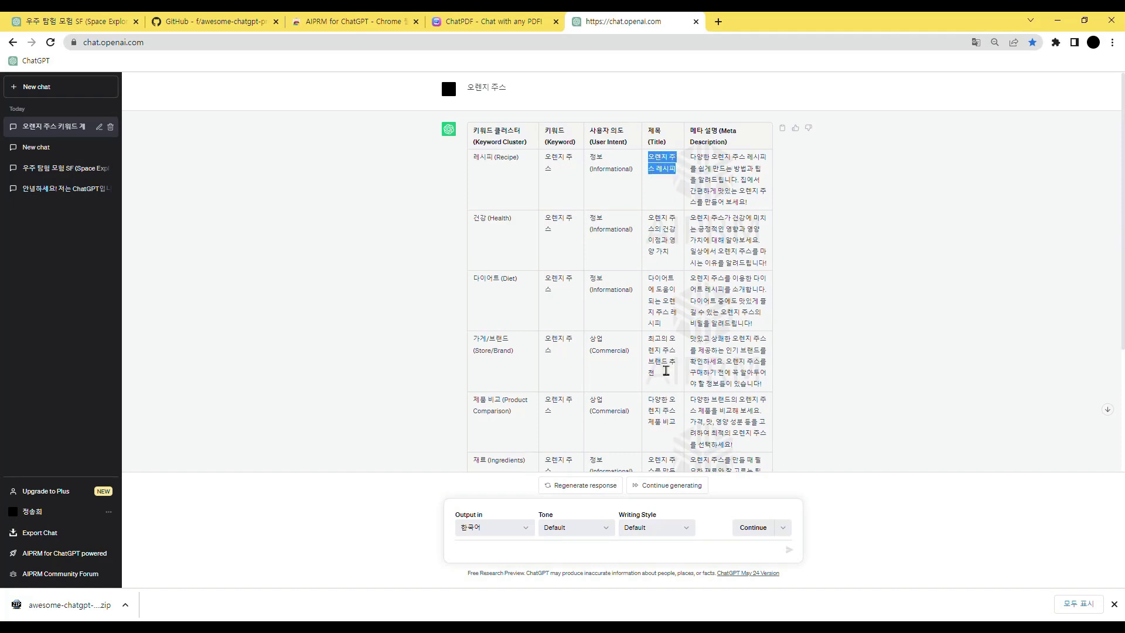
pyautogui.moveTo(650, 340); pyautogui.dragTo(661, 375)
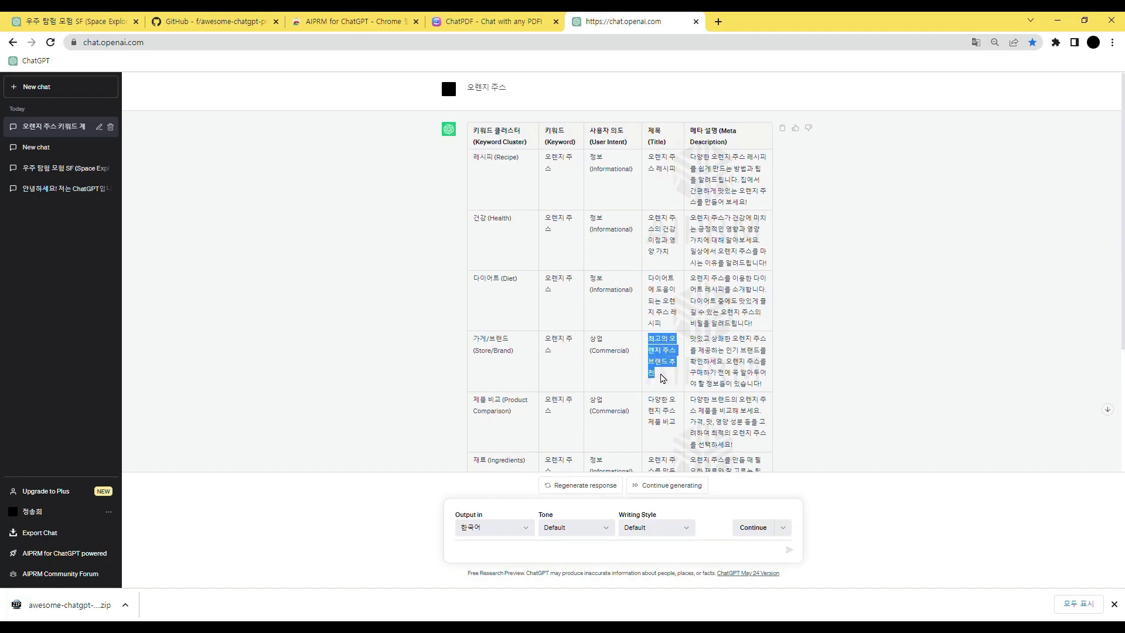
pyautogui.scroll(-2, 662, 378)
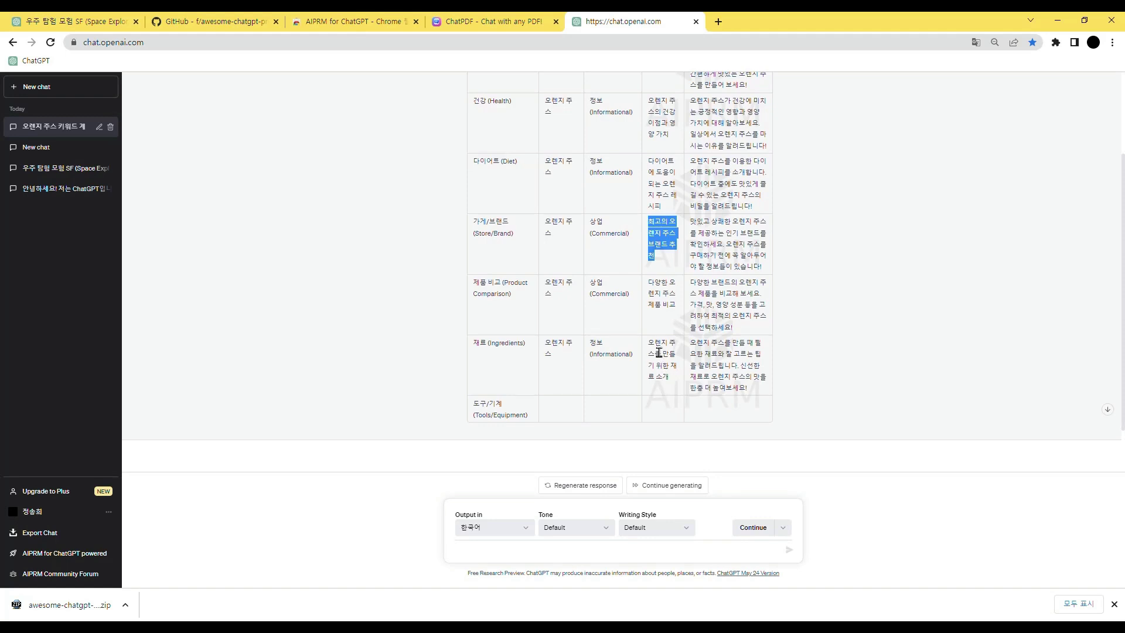
pyautogui.click(659, 352)
pyautogui.moveTo(649, 342); pyautogui.dragTo(676, 378)
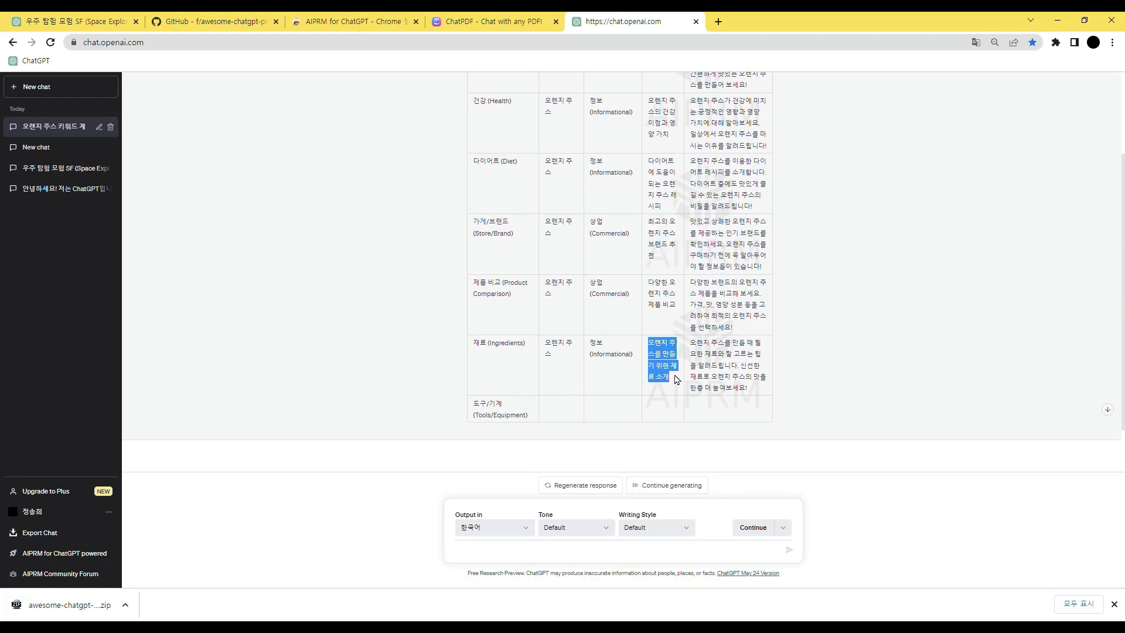
pyautogui.scroll(2, 677, 379)
pyautogui.click(875, 320)
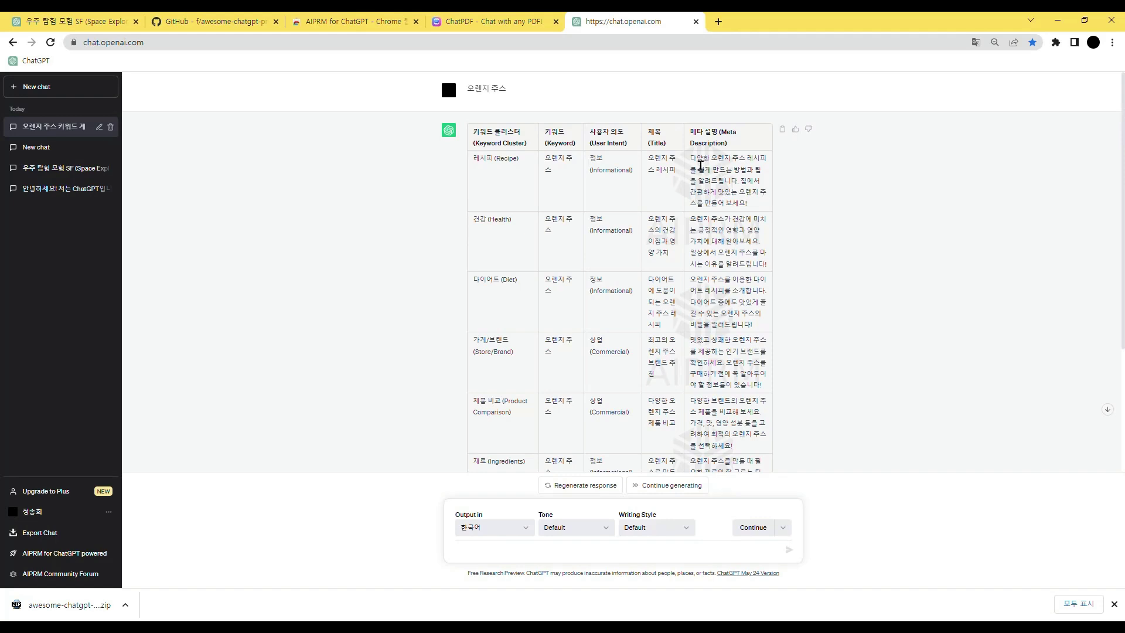
# Copy the title "오렌지 주스 레시피" from the recipe row of the keyword table.
pyautogui.moveTo(649, 163); pyautogui.dragTo(683, 182)
pyautogui.hotkey('ctrl', 'c')
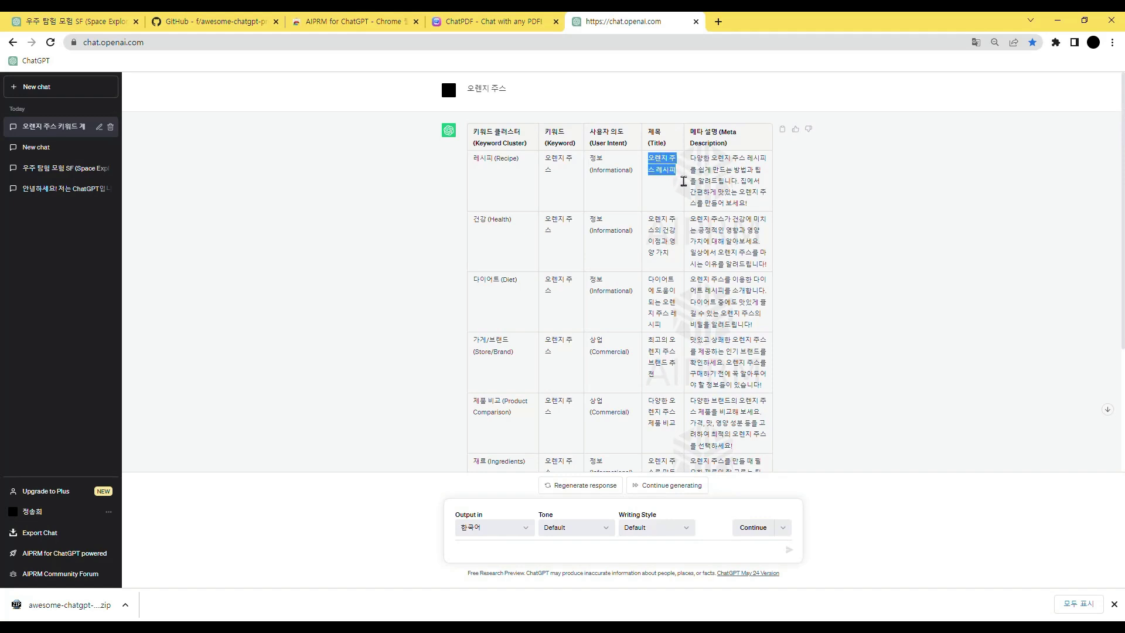
pyautogui.scroll(-3, 861, 338)
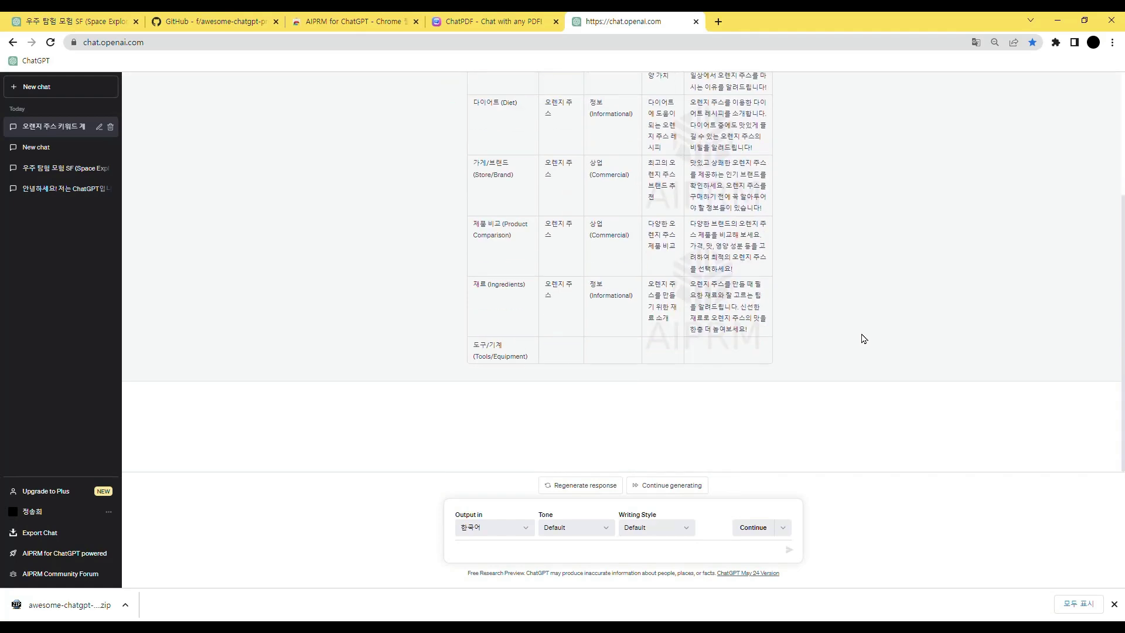
# Open a fresh ChatGPT page with the AIPRM prompts and search the public prompts for "script".
pyautogui.press('F5')
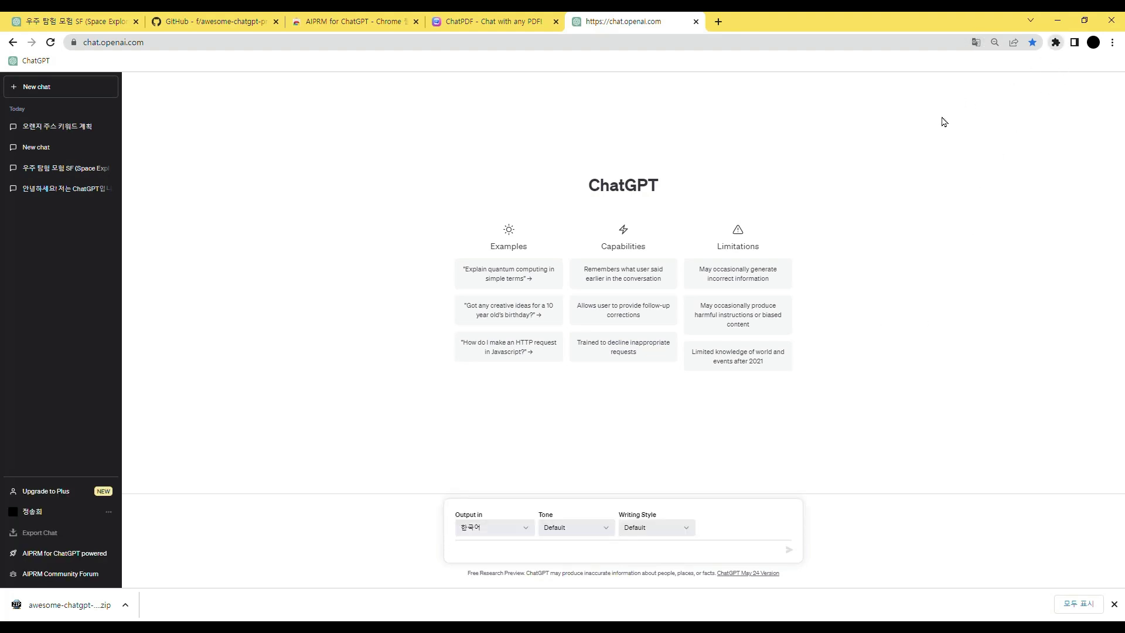
pyautogui.click(936, 136)
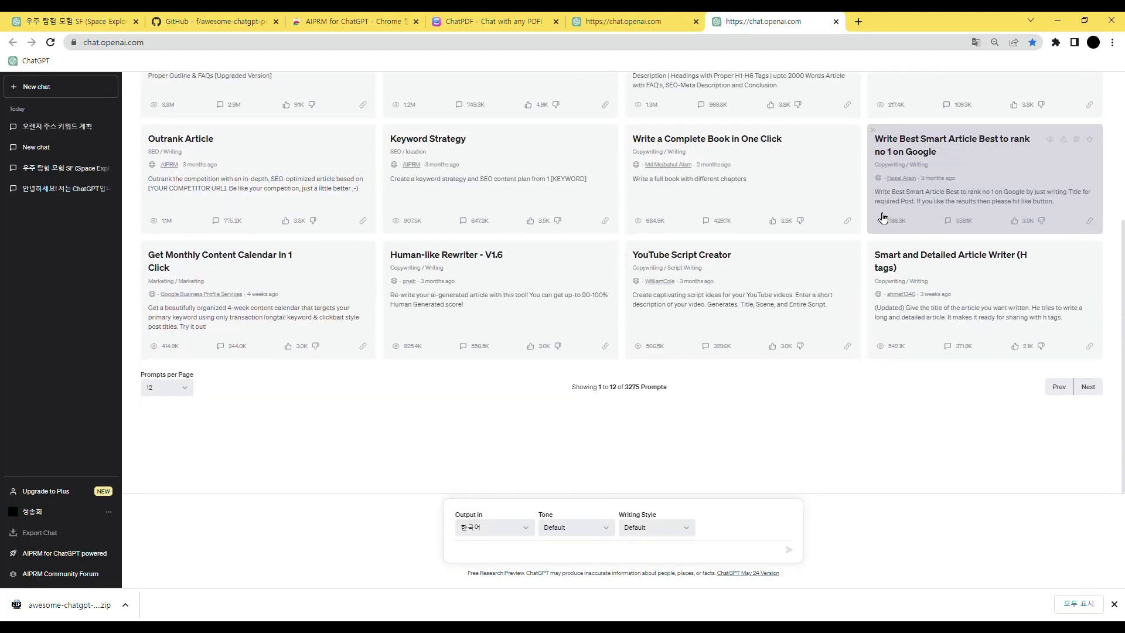
pyautogui.click(1035, 179)
pyautogui.write('ㄴㅈ간제')
pyautogui.press('BackSpace')
pyautogui.press('BackSpace')
pyautogui.press('BackSpace')
pyautogui.press('BackSpace')
pyautogui.press('BackSpace')
pyautogui.write('script')
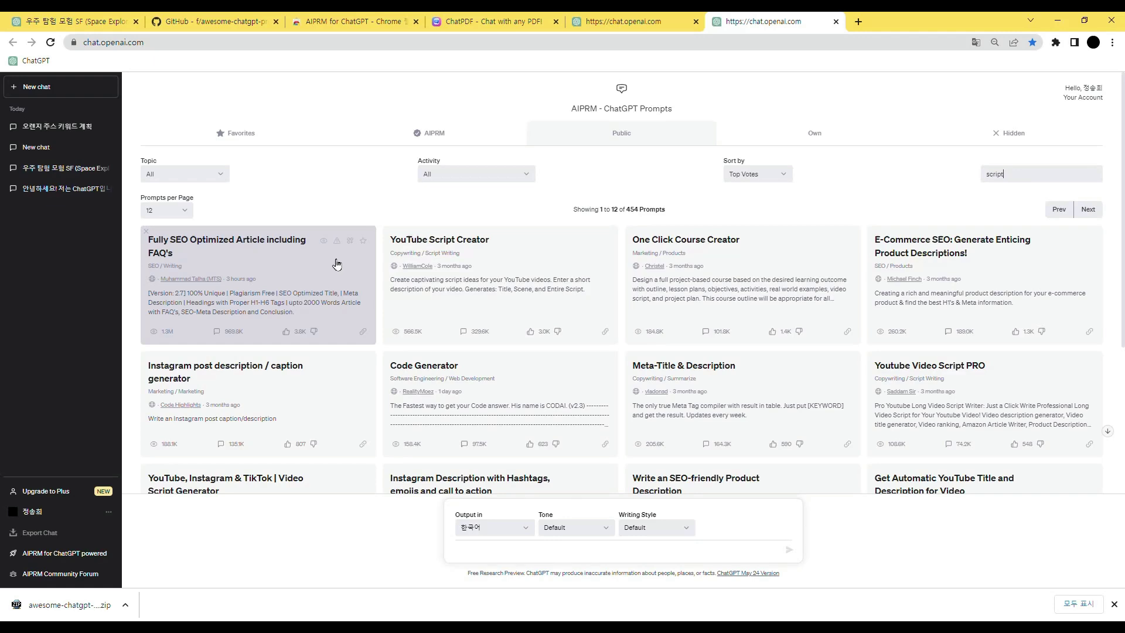
# Run the "Instagram post description / caption generator" prompt with the copied title "오렌지 주스 레시피" and reload the page for a new chat.
pyautogui.click(326, 398)
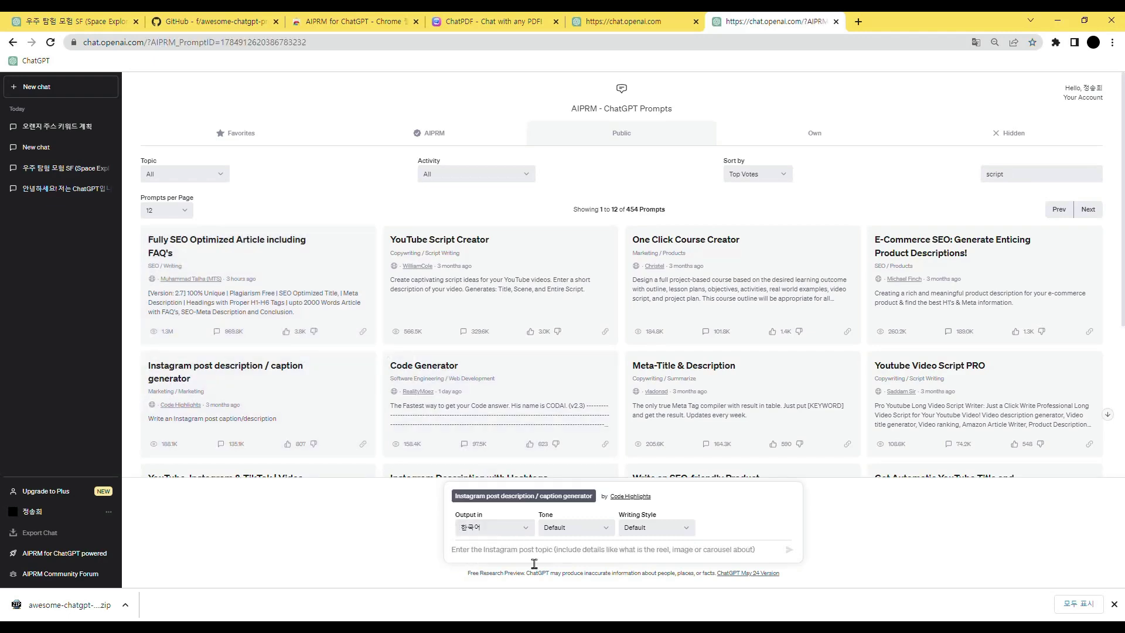
pyautogui.hotkey('ctrl', 'v')
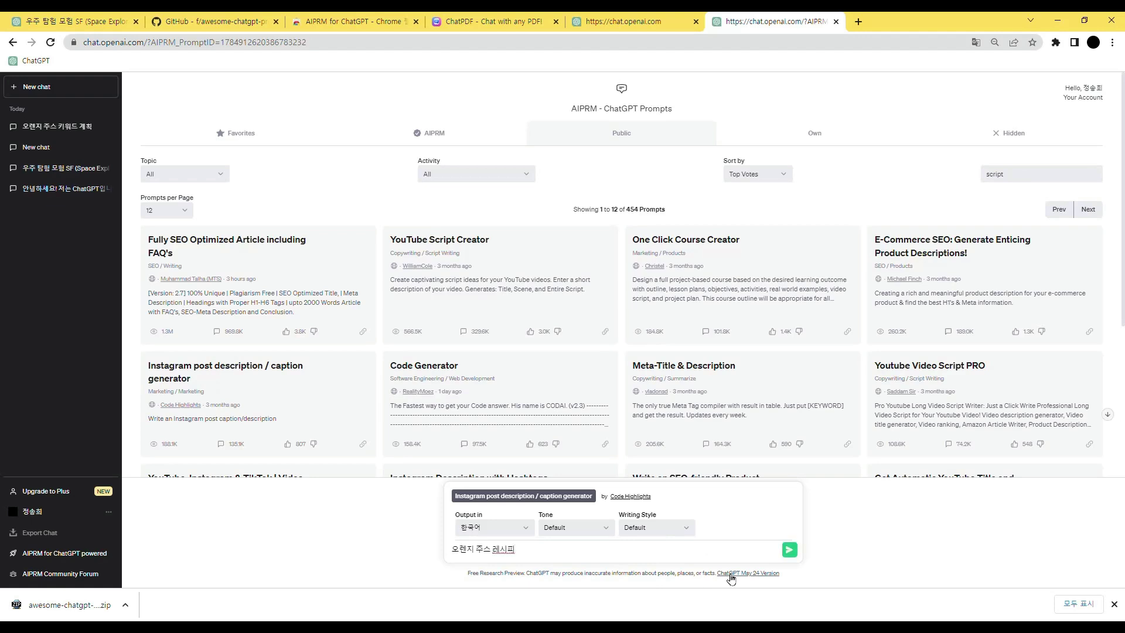
pyautogui.press('Return')
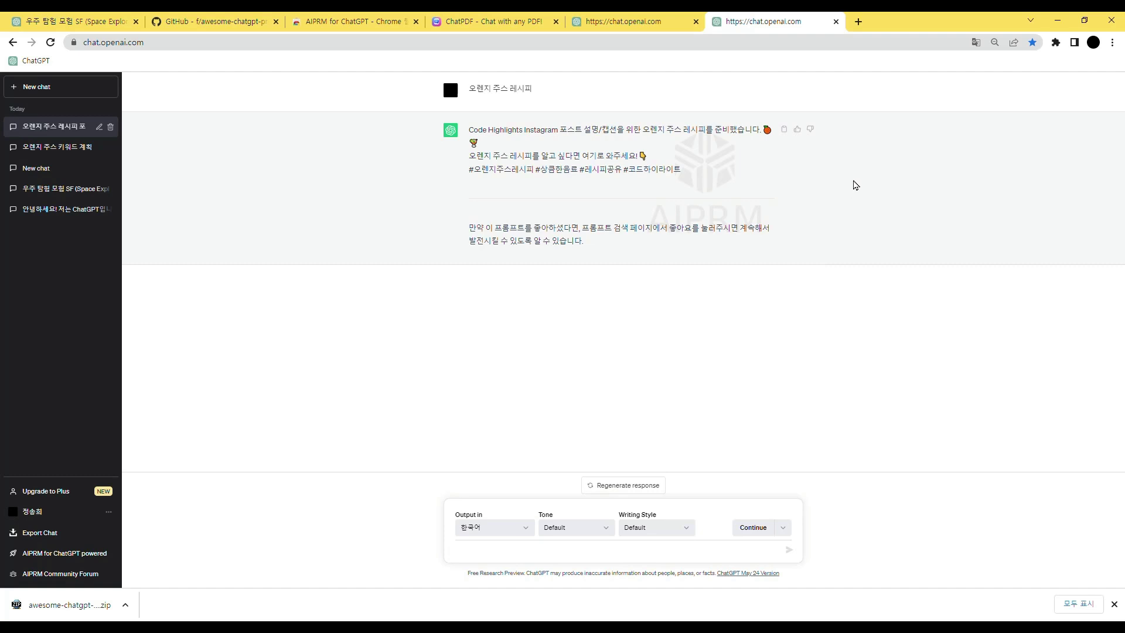
pyautogui.press('F5')
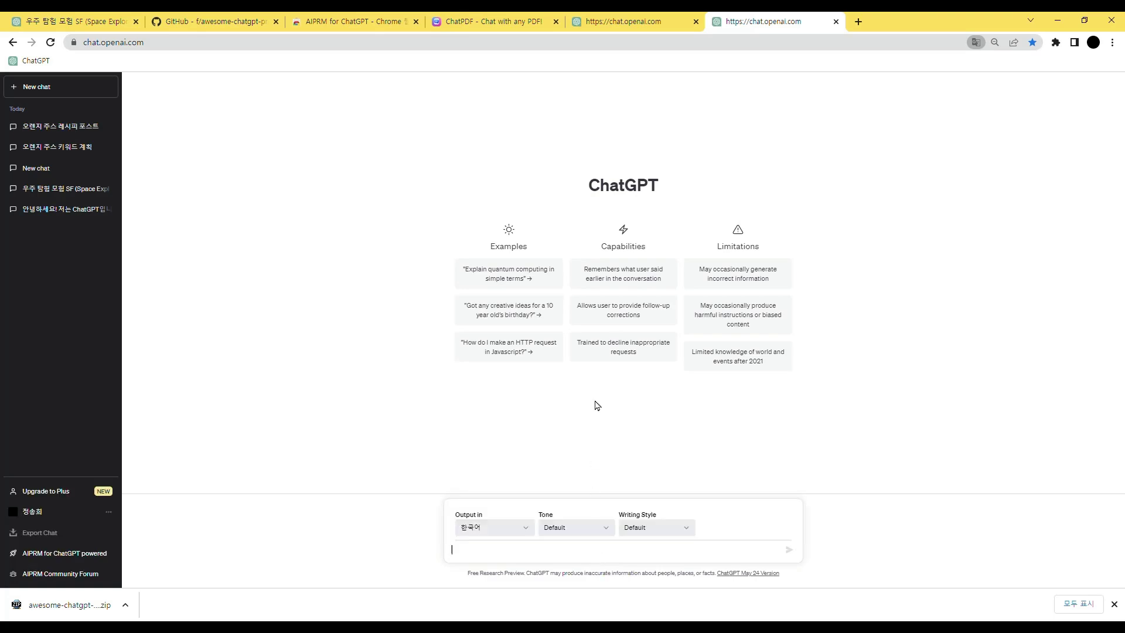
# Switch to ChatPDF and upload the file "글로벌 게임산업 트렌드(2023년 1+2월호).pdf" to start a chat with it.
pyautogui.click(525, 23)
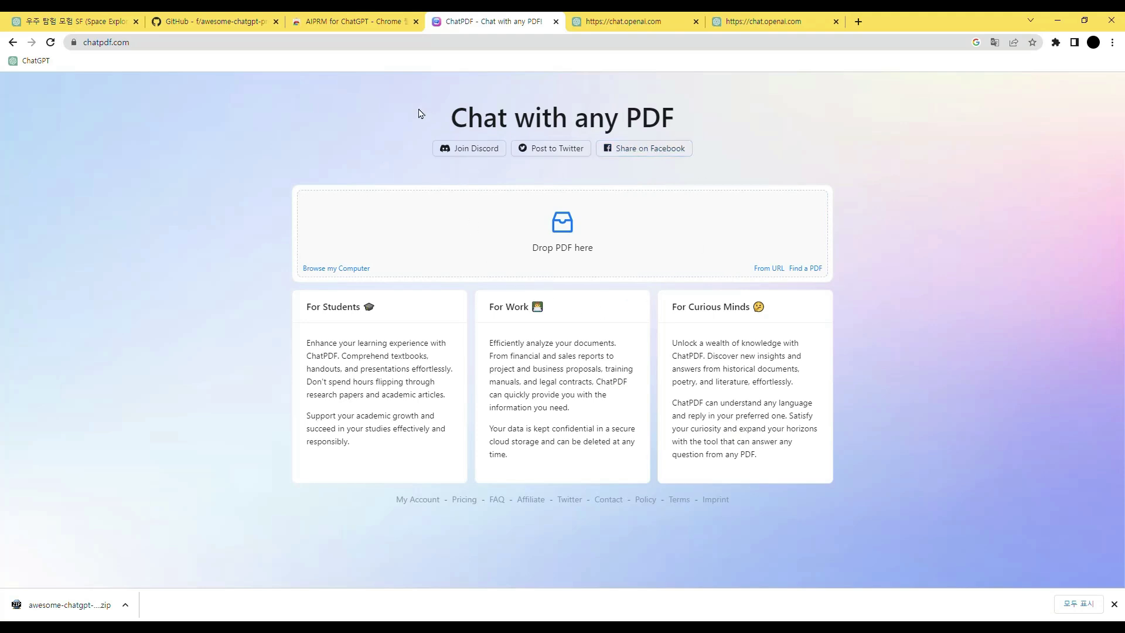
pyautogui.click(252, 52)
pyautogui.press('Return')
pyautogui.click(585, 253)
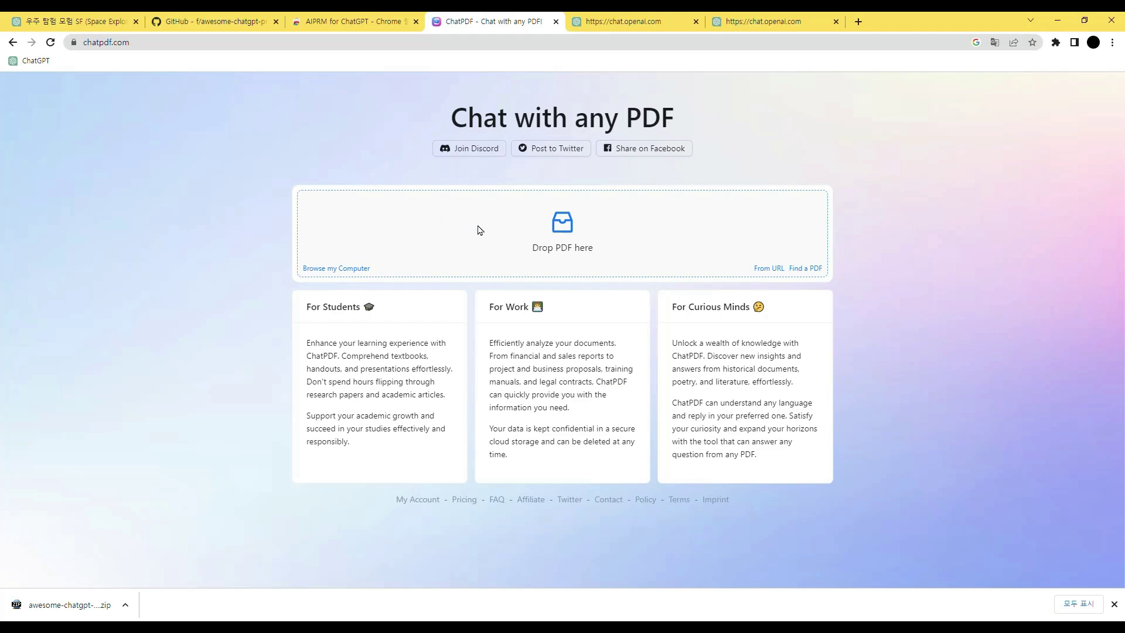
pyautogui.moveTo(480, 231); pyautogui.dragTo(481, 230)
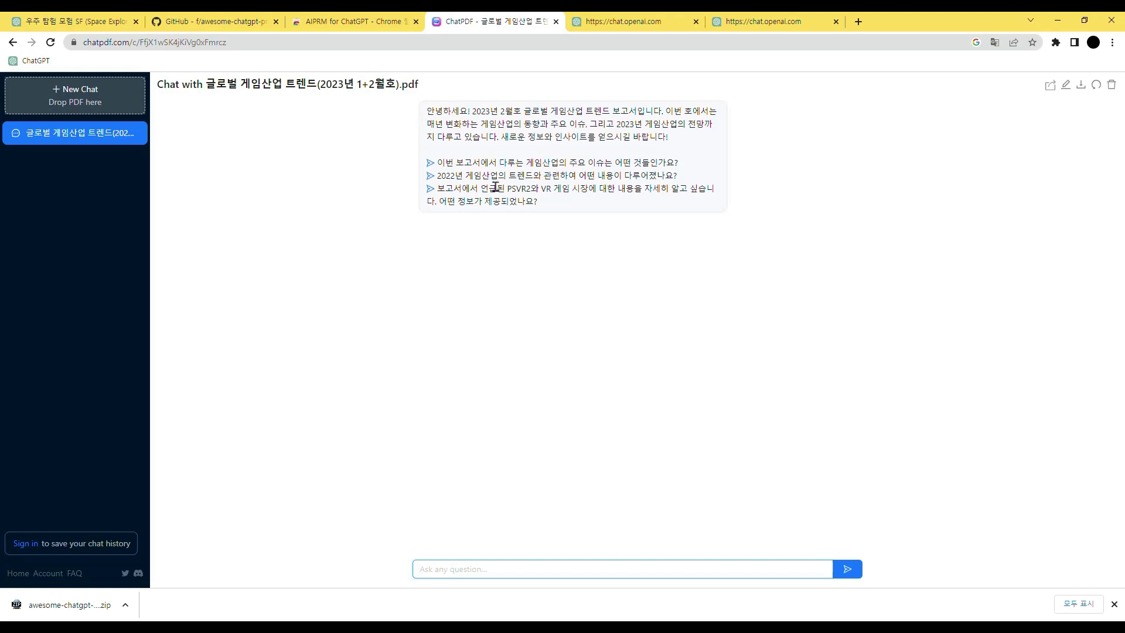
pyautogui.click(439, 166)
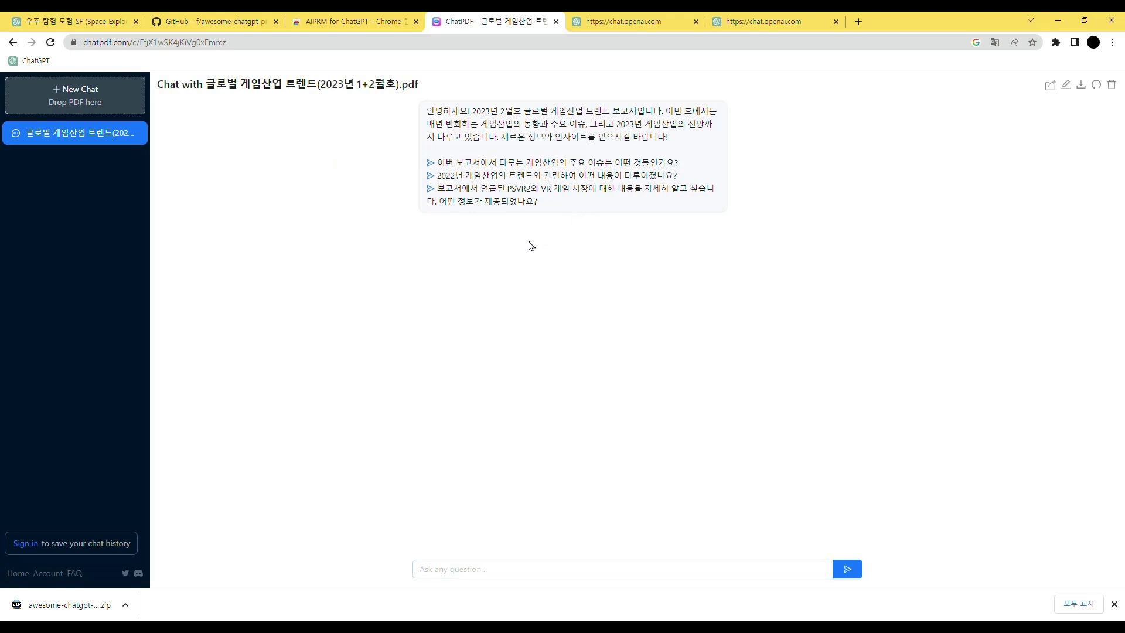
# Ask the PDF chat "2023년 글로벌 게임산업 주요 이슈를 알려줘.".
pyautogui.click(476, 577)
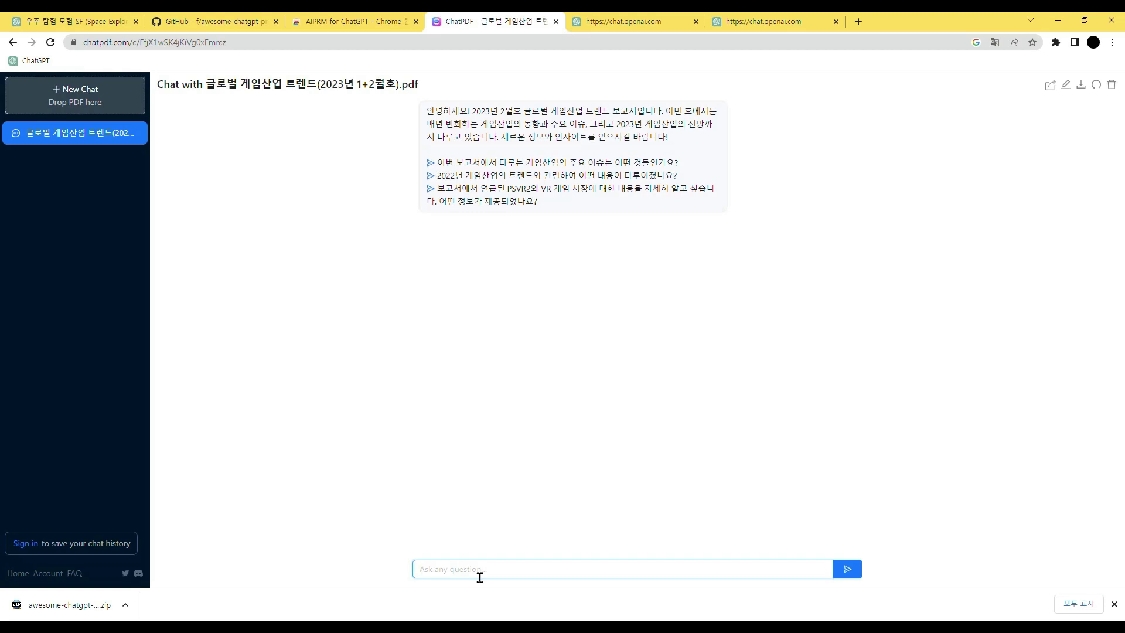
pyautogui.write('2023')
pyautogui.write('sus ')
pyautogui.write('년')
pyautogui.write('글로벌')
pyautogui.write(' 게임')
pyautogui.write('산업')
pyautogui.write(' 주요 이슈를 ')
pyautogui.write('알려줘')
pyautogui.write('.')
pyautogui.press('Return')
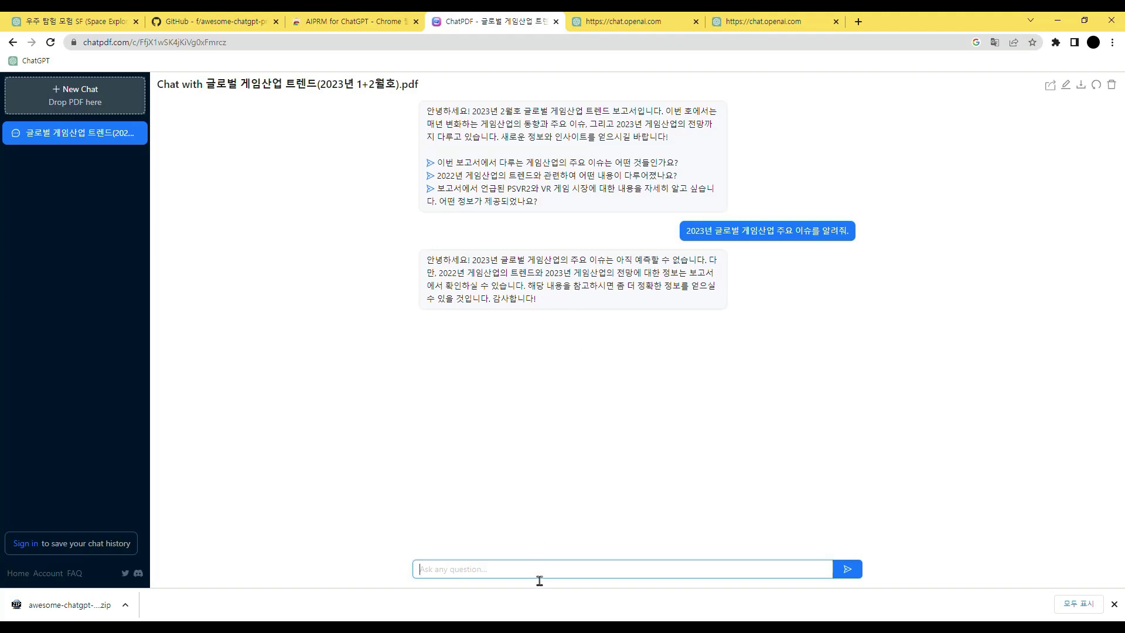
# Ask the PDF chat two separate questions: "2023년 게임 산업의 전망을 알려줘." and "게임 산업의 주요 이슈를 알려줘.".
pyautogui.write('2023년 게임 산업의 전망을 알려줘.')
pyautogui.press('Return')
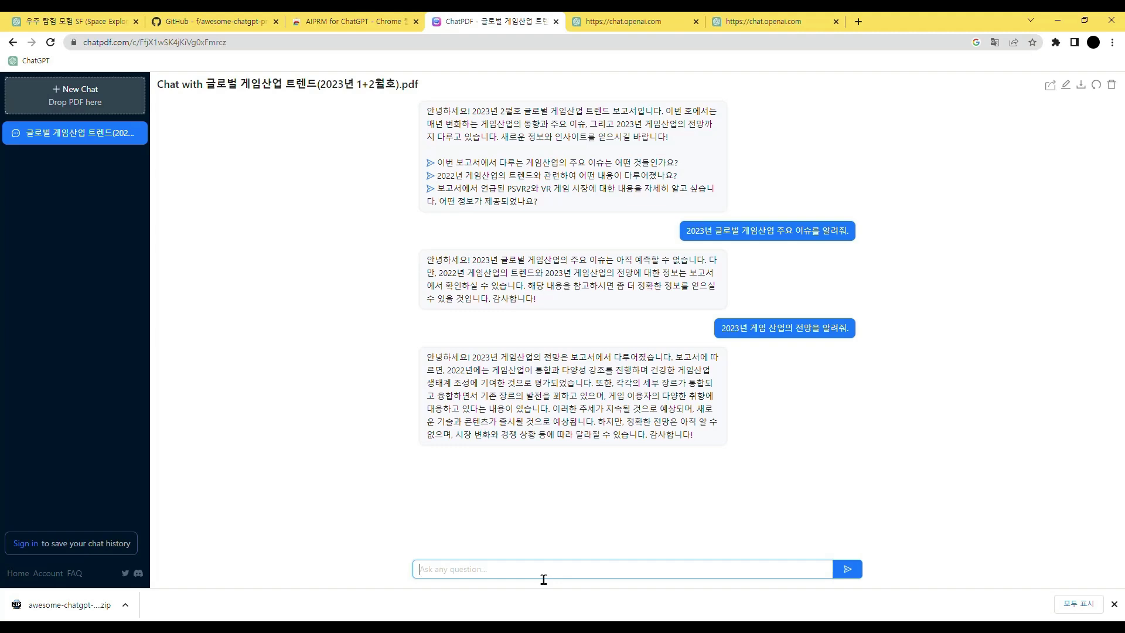
pyautogui.write('게임 산업')
pyautogui.write('ㅇ')
pyautogui.write(' 주요 이슈를 알')
pyautogui.write('려줘.')
pyautogui.press('Return')
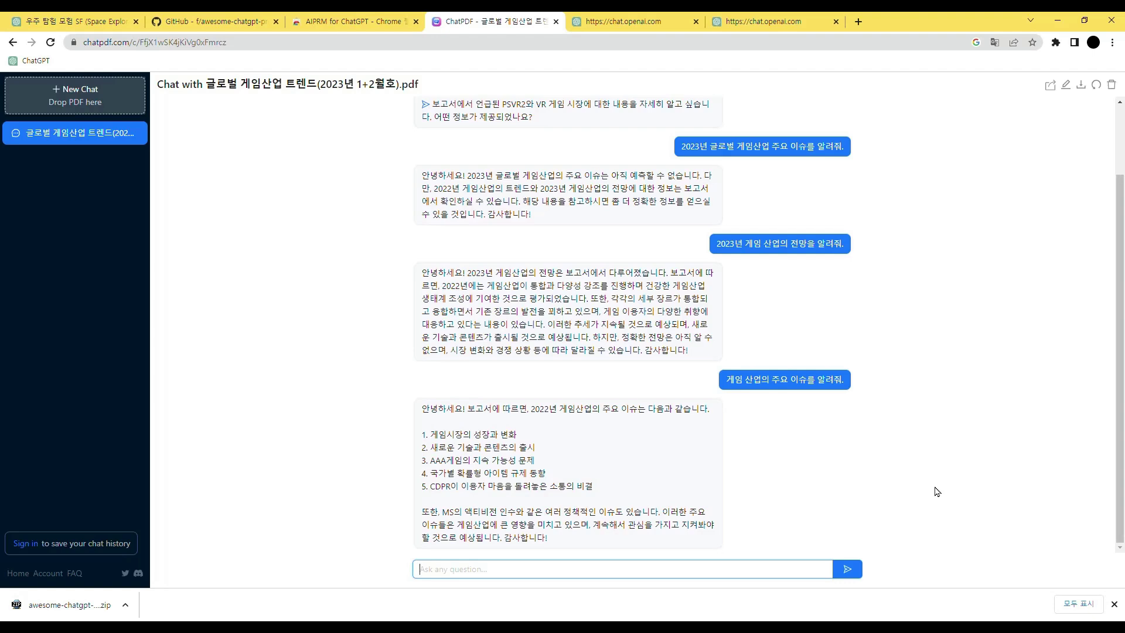
# Reuse the fourth listed issue's wording from the answer to ask "국가별 확률형 아이템 규제 동향을 알려줘.".
pyautogui.click(440, 479)
pyautogui.moveTo(430, 474); pyautogui.dragTo(527, 475)
pyautogui.hotkey('ctrl', 'c')
pyautogui.click(466, 570)
pyautogui.hotkey('ctrl', 'v')
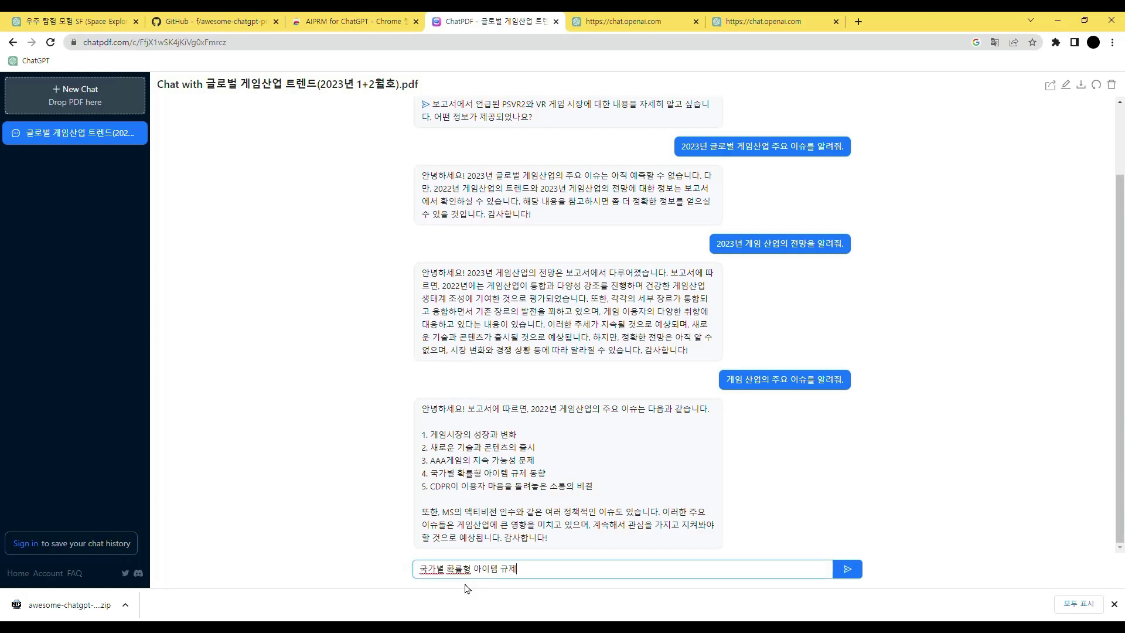
pyautogui.write('동향을 알려줘.')
pyautogui.press('Return')
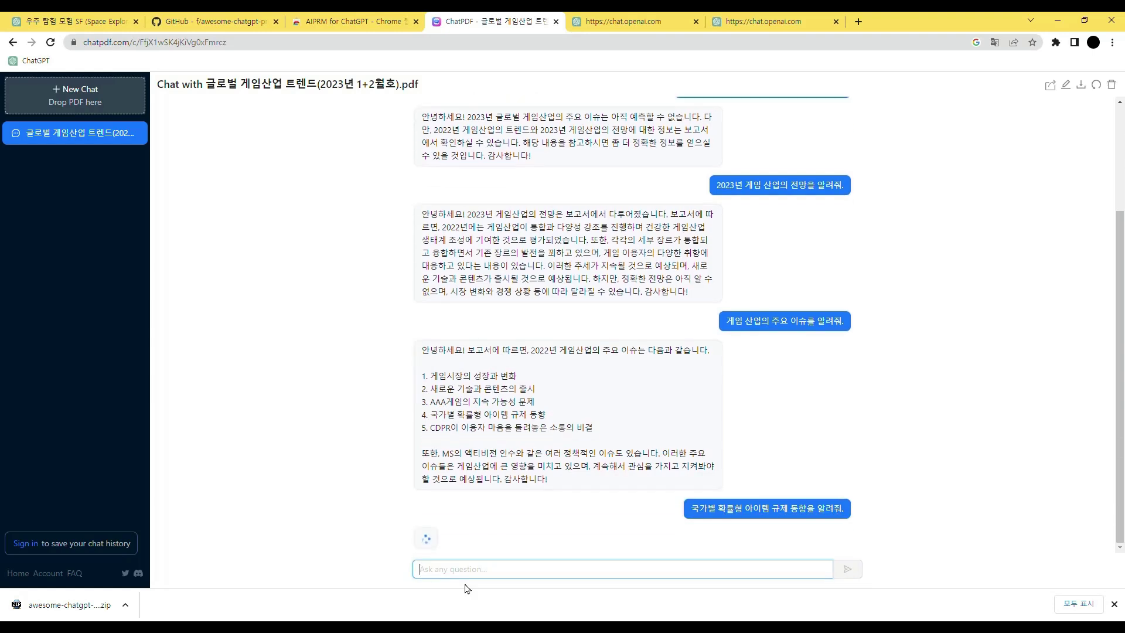